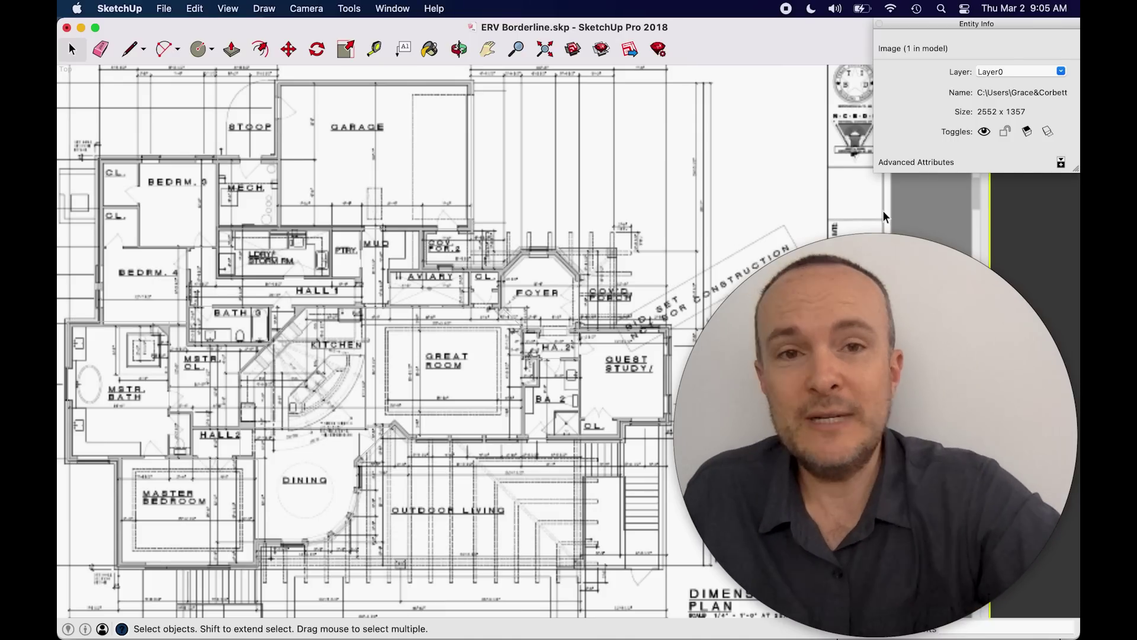
- Orbit and pan the flat red house plan into a 3-D perspective view
{"action": "scroll", "coordinate": [791, 205], "scroll_direction": "down", "scroll_amount": 8}
{"action": "scroll", "coordinate": [452, 274], "scroll_direction": "up", "scroll_amount": 5}
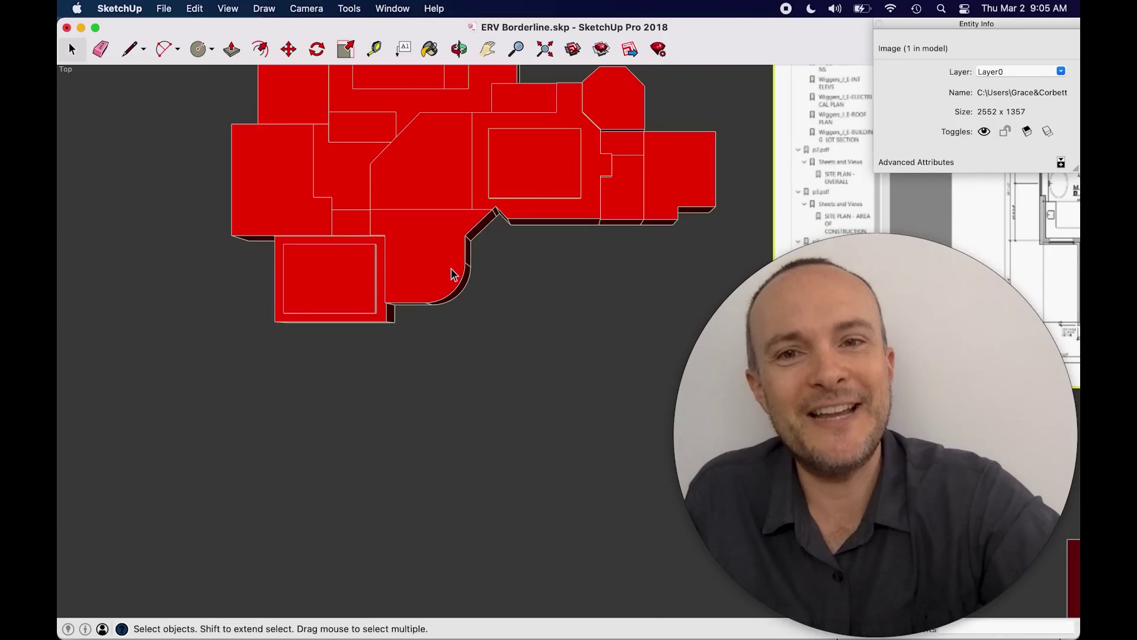
{"action": "key", "text": "o"}
{"action": "left_click_drag", "start_coordinate": [452, 274], "coordinate": [384, 431]}
{"action": "left_click_drag", "start_coordinate": [407, 345], "coordinate": [269, 147]}
{"action": "left_click_drag", "start_coordinate": [444, 330], "coordinate": [373, 294]}
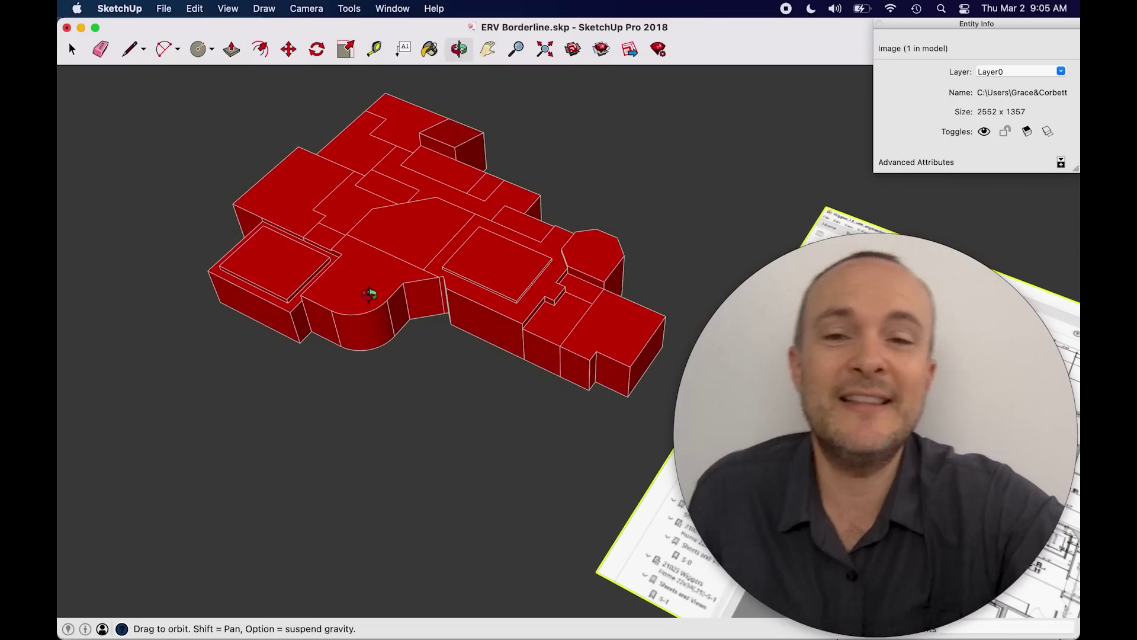
- Reframe the model and select the house group to read its 31574.7 ft³ volume
{"action": "scroll", "coordinate": [468, 194], "scroll_direction": "up", "scroll_amount": 3}
{"action": "scroll", "coordinate": [468, 195], "scroll_direction": "up", "scroll_amount": 3}
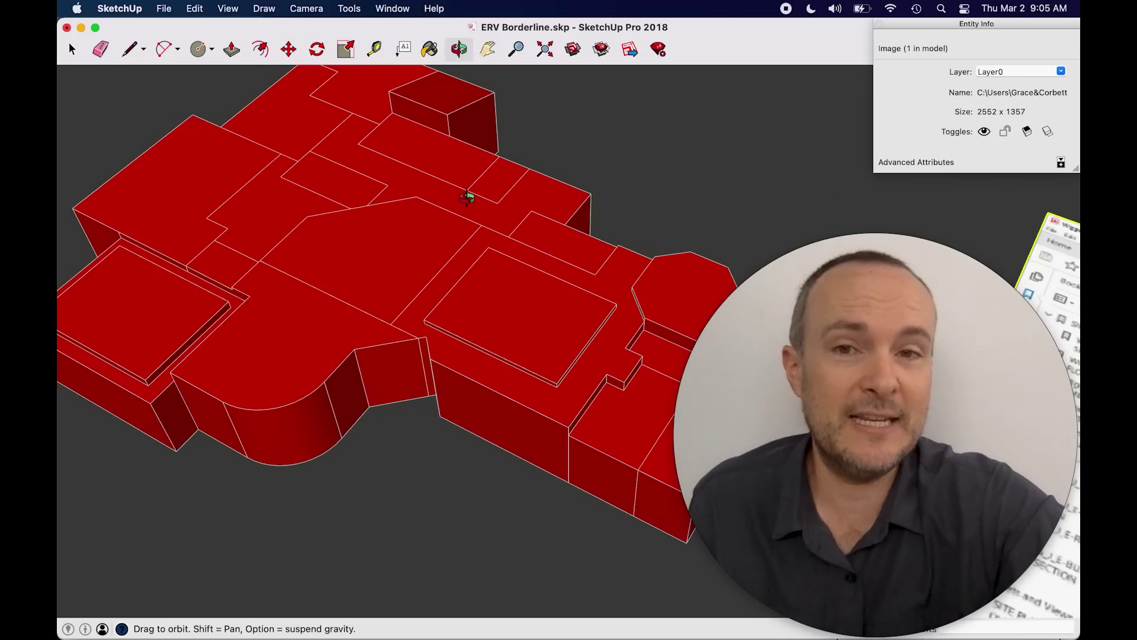
{"action": "scroll", "coordinate": [468, 194], "scroll_direction": "down", "scroll_amount": 5}
{"action": "left_click_drag", "start_coordinate": [470, 190], "coordinate": [444, 266]}
{"action": "left_click_drag", "start_coordinate": [506, 378], "coordinate": [439, 359]}
{"action": "key", "text": "space"}
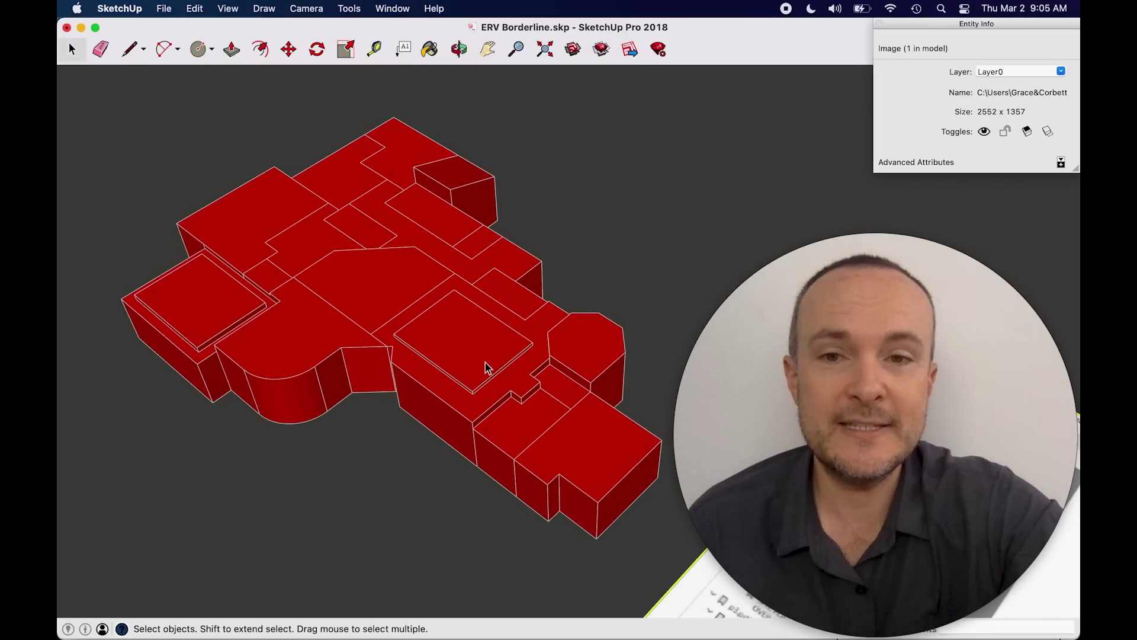
{"action": "left_click", "coordinate": [489, 367]}
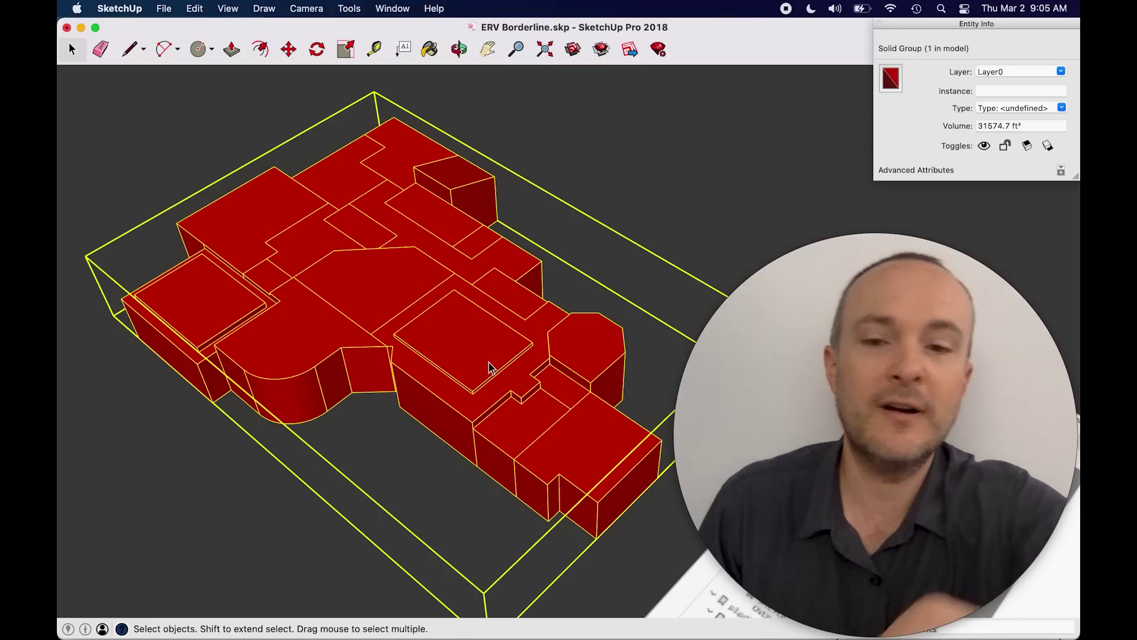
- In Calculator, clear it and divide the 31574.7 volume by 60, giving 526.245
{"action": "key", "text": "super+Tab"}
{"action": "key", "text": "super+Tab"}
{"action": "key", "text": "super+Tab"}
{"action": "key", "text": "super+Tab"}
{"action": "key", "text": "super+Tab"}
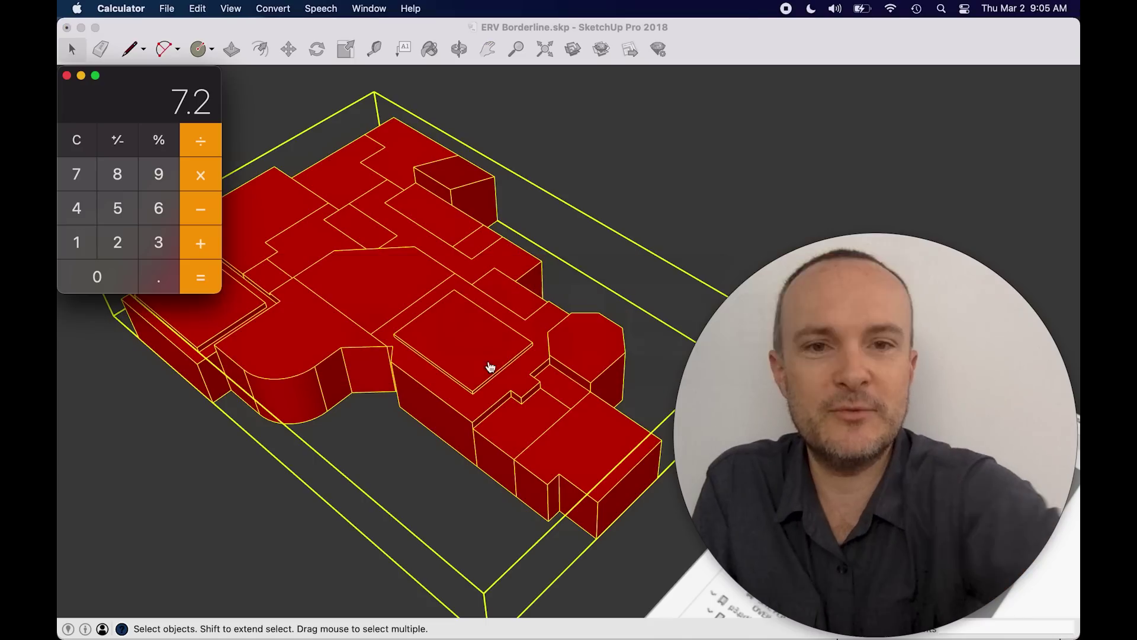
{"action": "left_click", "coordinate": [90, 148]}
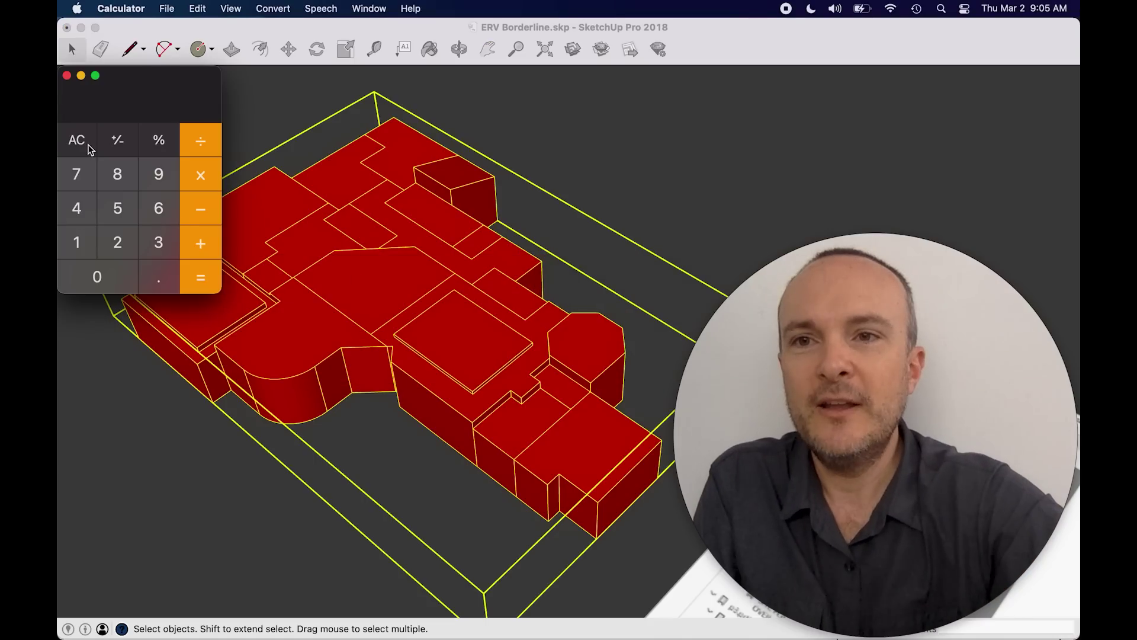
{"action": "left_click", "coordinate": [158, 243]}
{"action": "left_click", "coordinate": [80, 246]}
{"action": "left_click", "coordinate": [118, 214]}
{"action": "left_click", "coordinate": [92, 184]}
{"action": "left_click", "coordinate": [90, 199]}
{"action": "left_click", "coordinate": [156, 290]}
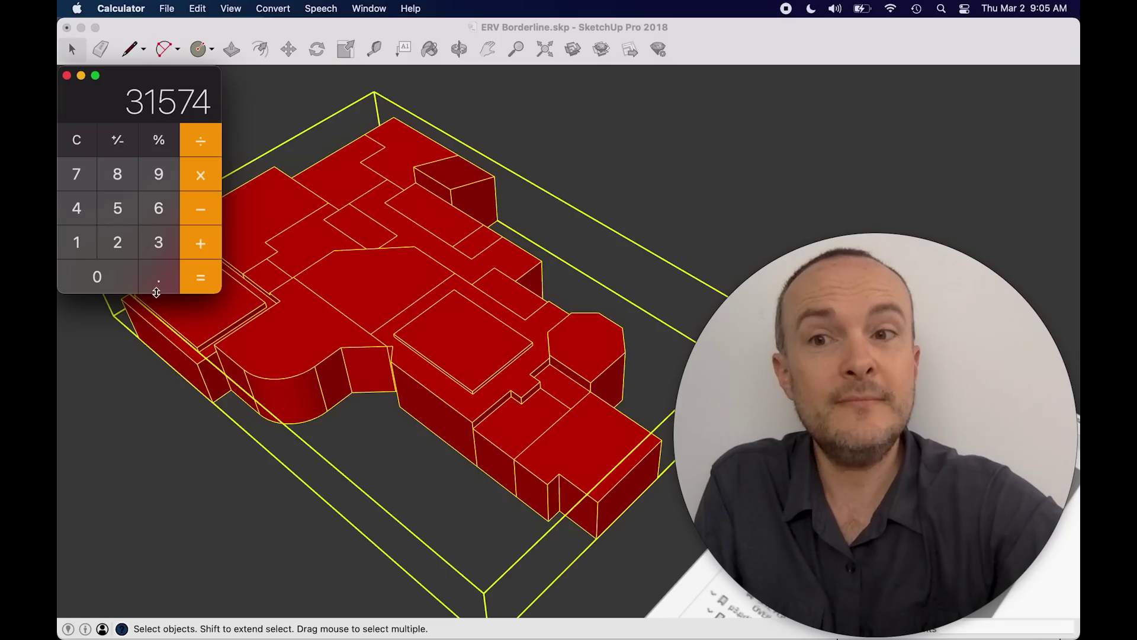
{"action": "left_click", "coordinate": [82, 175]}
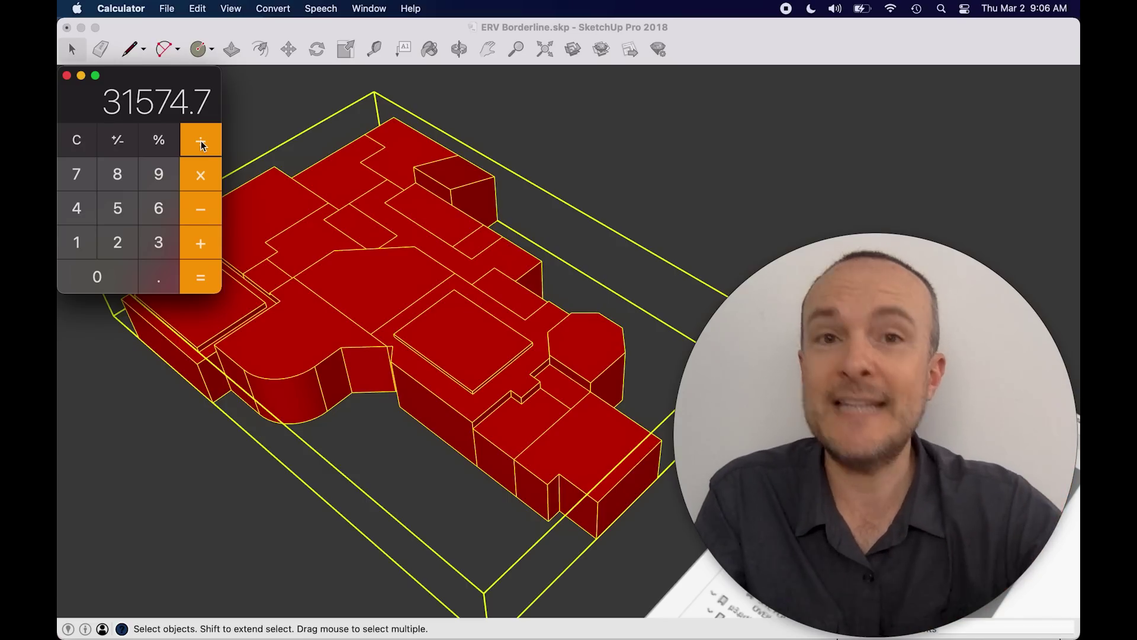
{"action": "left_click", "coordinate": [165, 215]}
{"action": "left_click", "coordinate": [108, 286]}
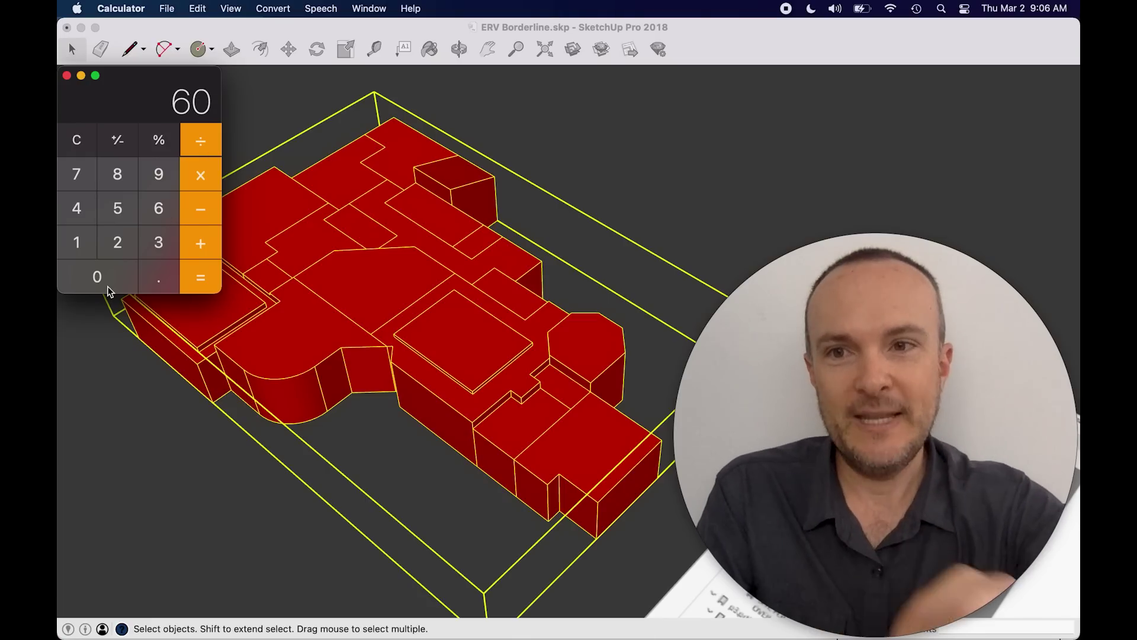
{"action": "left_click", "coordinate": [198, 283]}
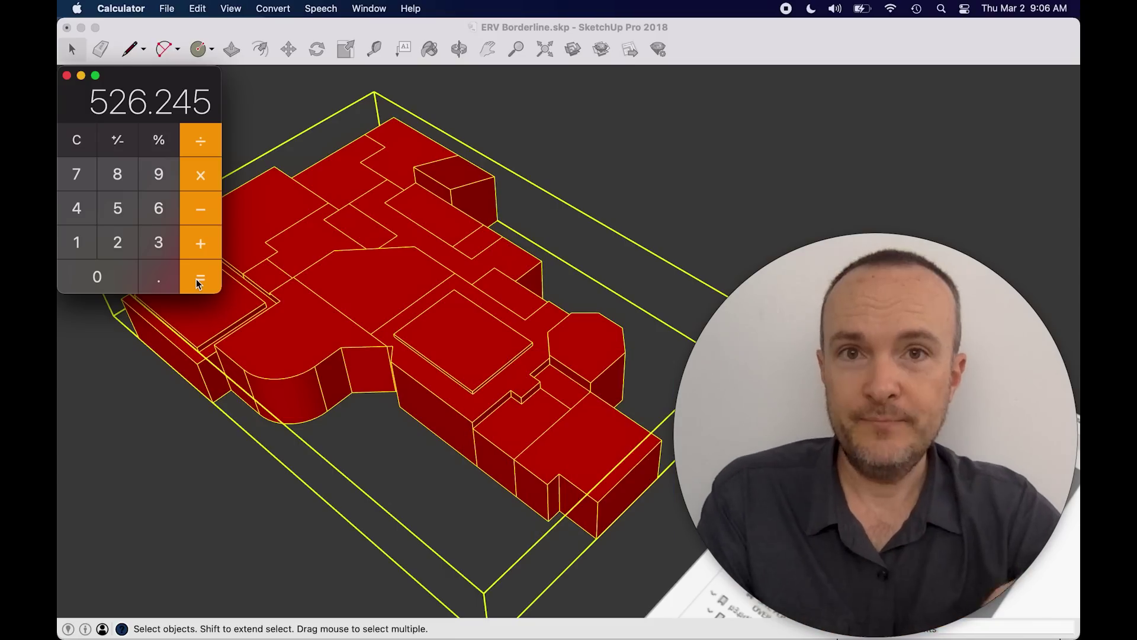
- Multiply 526.245 by 3 to get 1578.735
{"action": "left_click", "coordinate": [201, 178]}
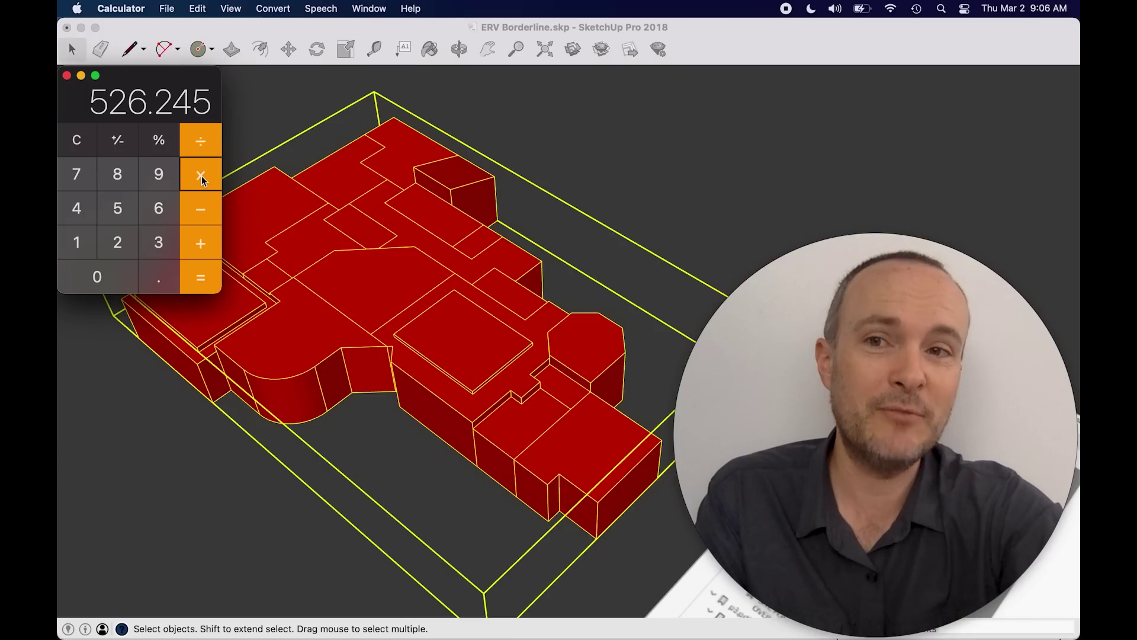
{"action": "left_click", "coordinate": [159, 243]}
{"action": "left_click", "coordinate": [194, 282]}
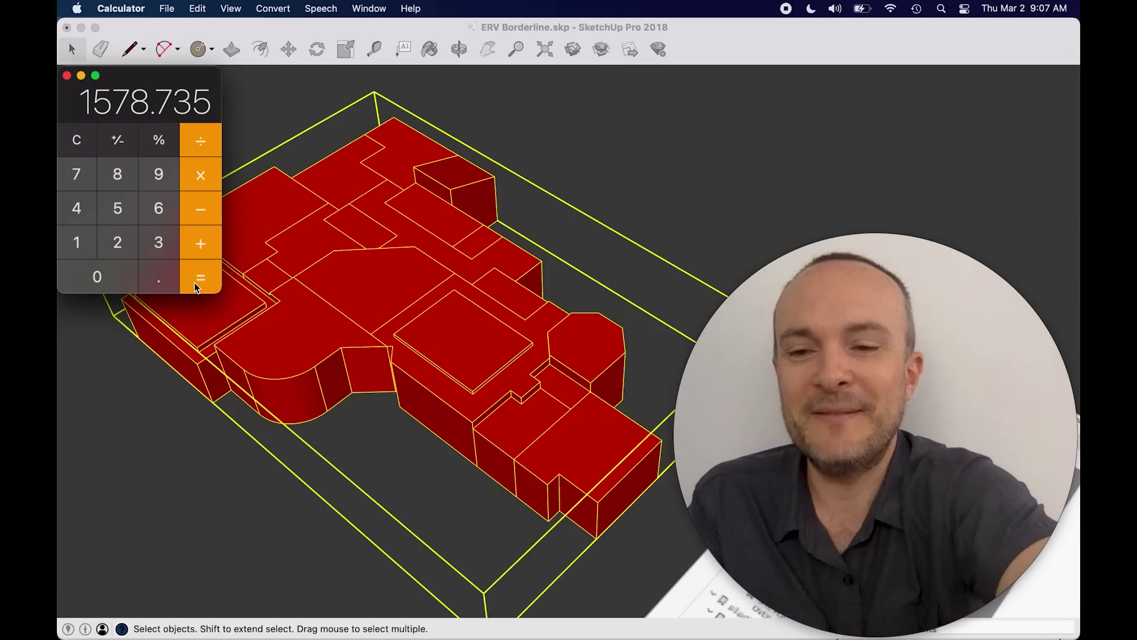
{"action": "key", "text": "super+Tab"}
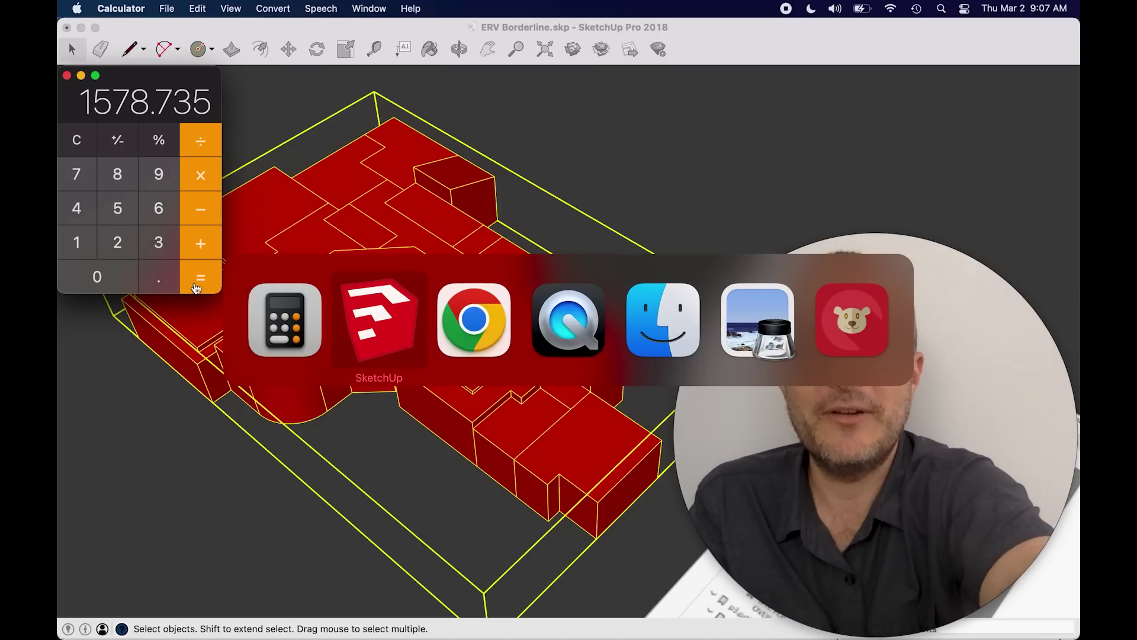
- In RedCalc, with 1578 CFM leakage, change exhaust flow from 50 to 100 CFM for 0.81 Pa
{"action": "key", "text": "super+Tab"}
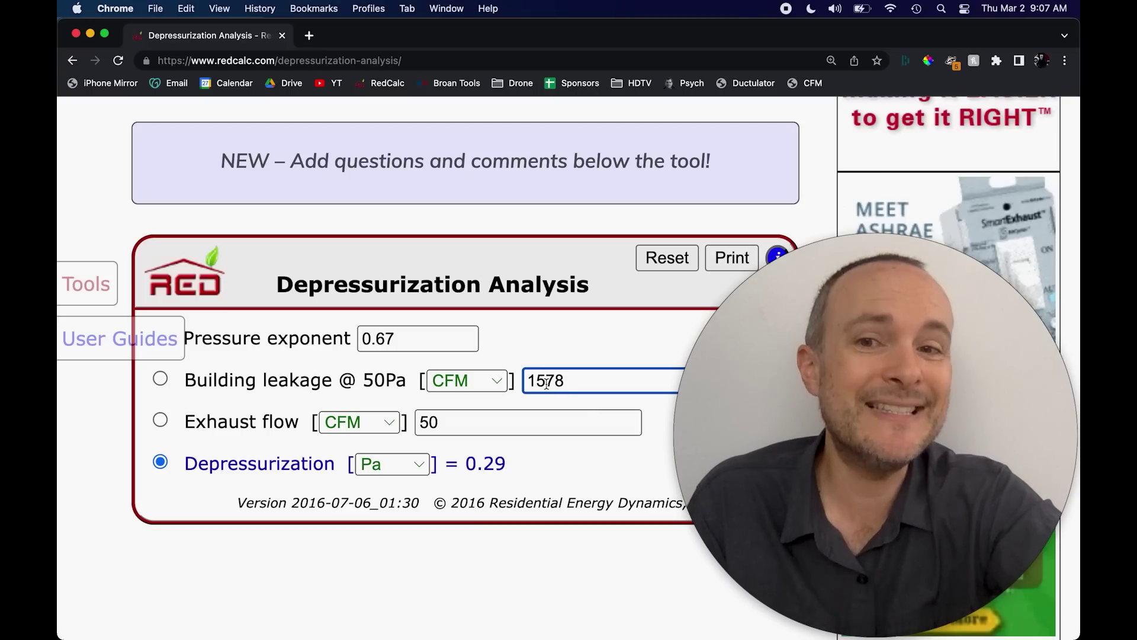
{"action": "double_click", "coordinate": [547, 382]}
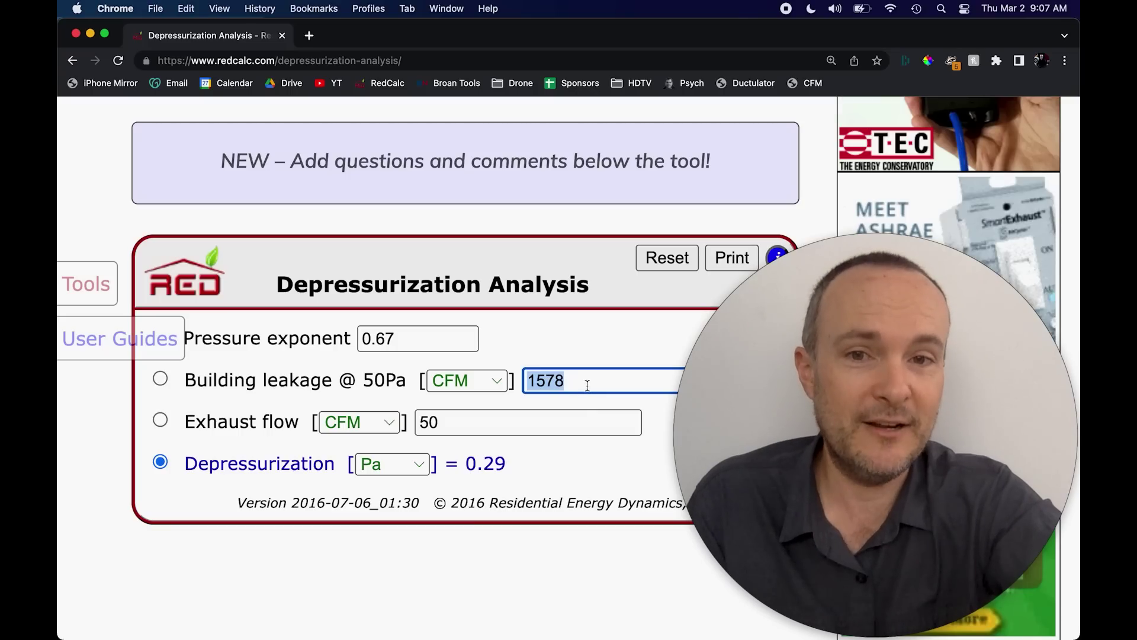
{"action": "left_click", "coordinate": [457, 425]}
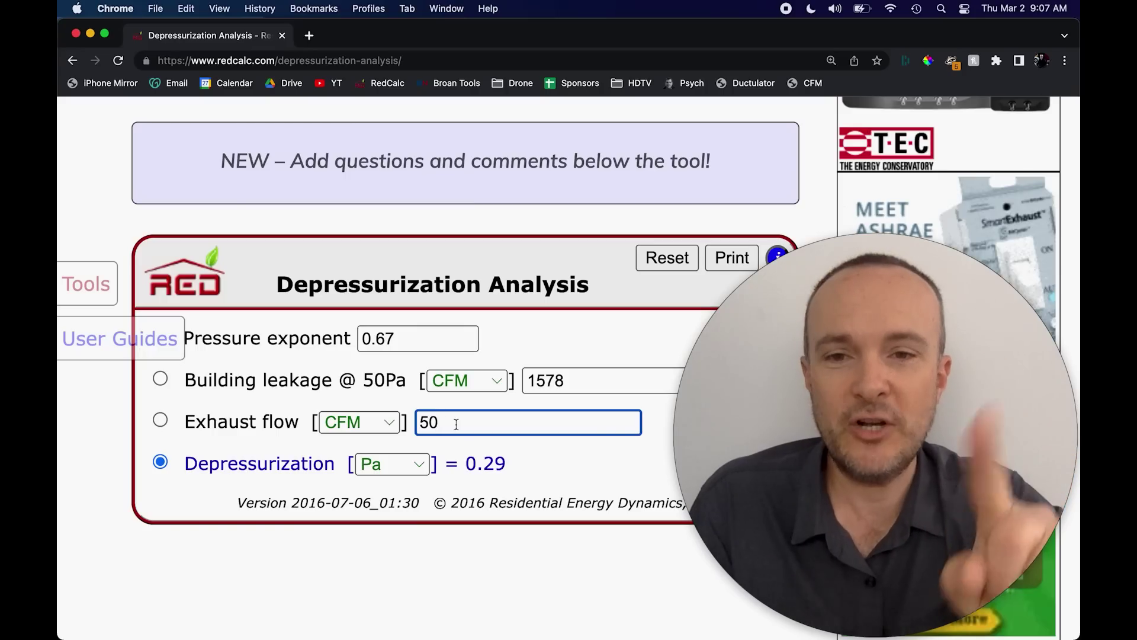
{"action": "left_click_drag", "start_coordinate": [466, 463], "coordinate": [519, 467]}
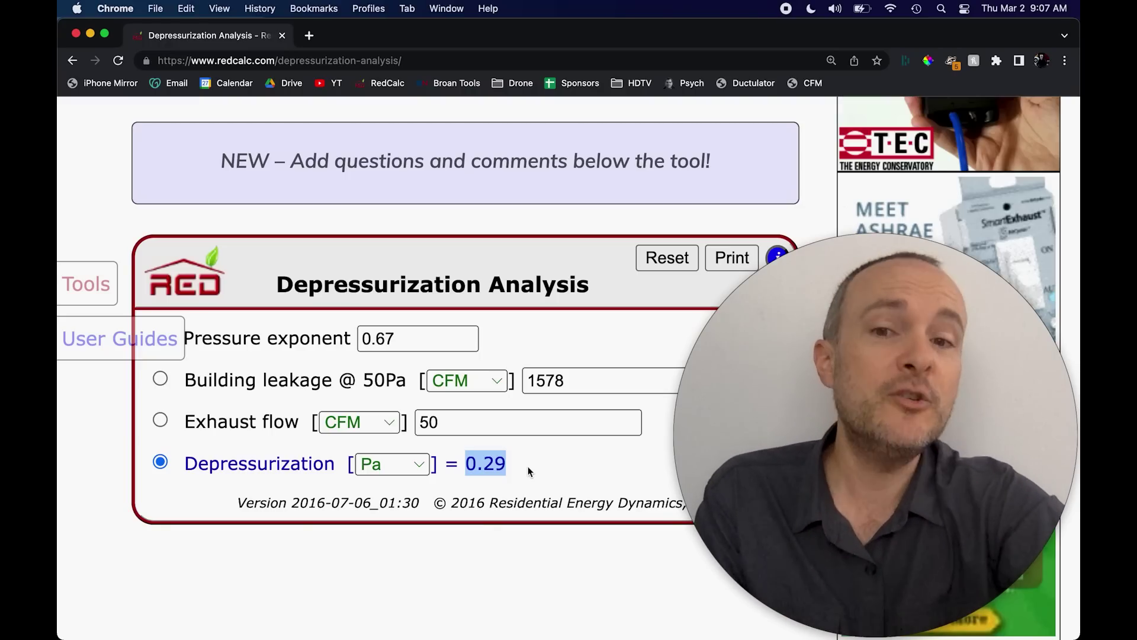
{"action": "left_click", "coordinate": [461, 422]}
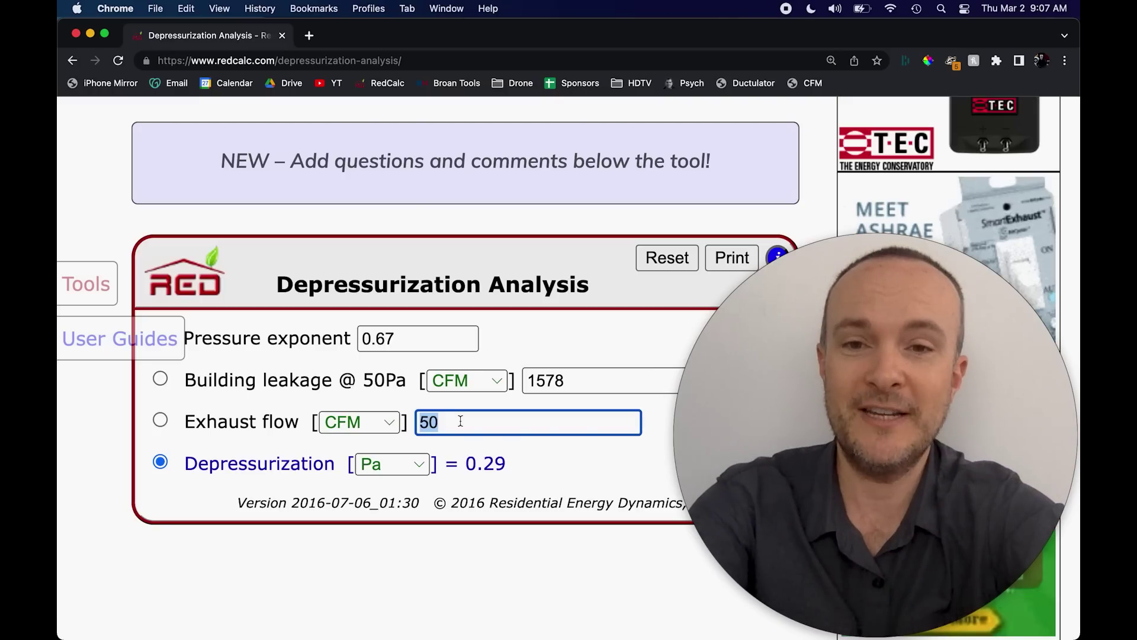
{"action": "type", "text": "100"}
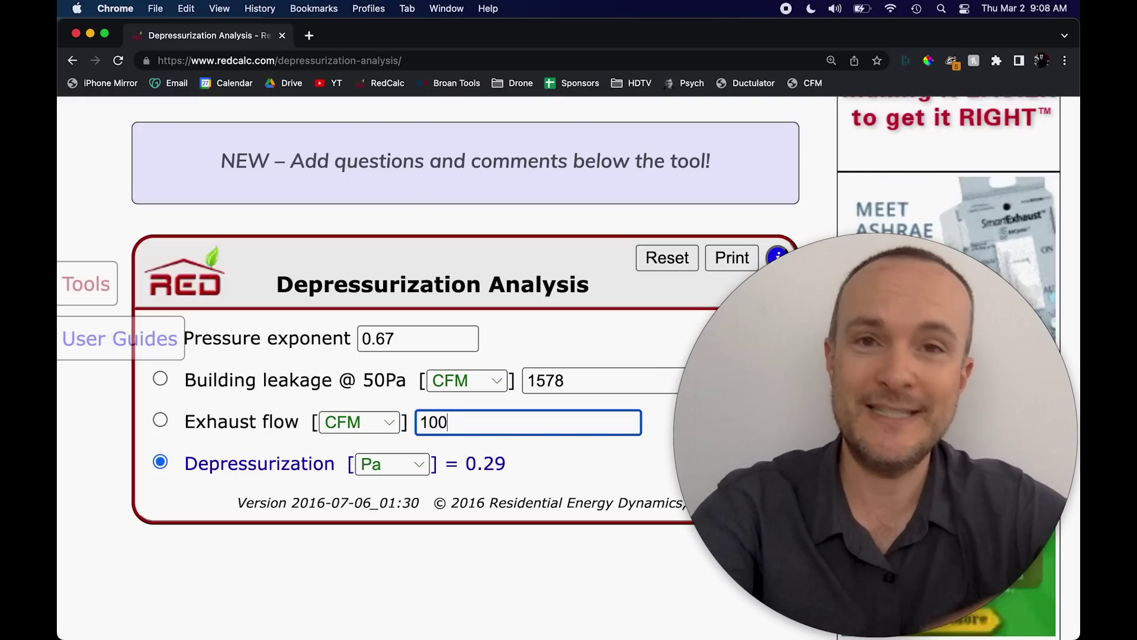
{"action": "key", "text": "Tab"}
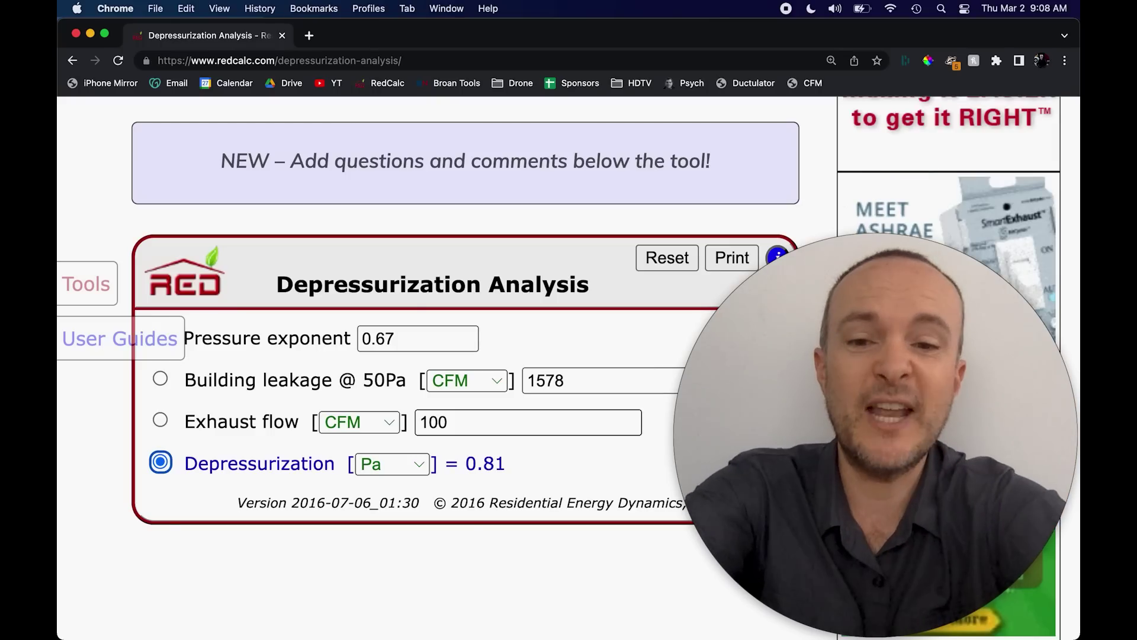
- Raise the exhaust flow to 250 CFM, giving 3.2 Pa at 1578 CFM leakage
{"action": "double_click", "coordinate": [450, 423]}
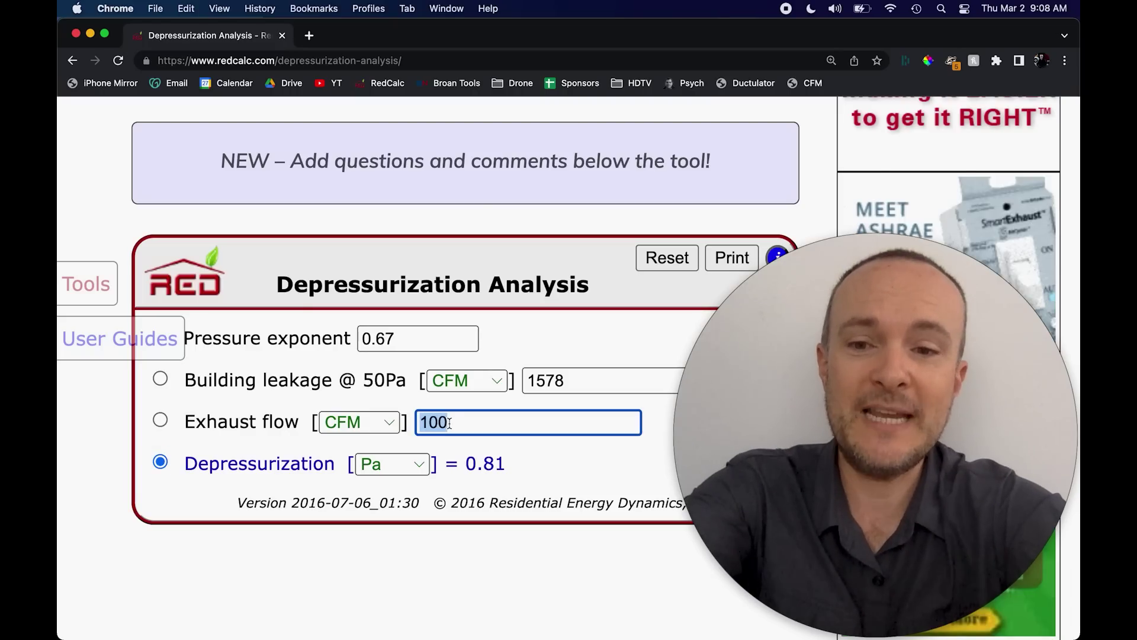
{"action": "type", "text": "250"}
{"action": "key", "text": "Tab"}
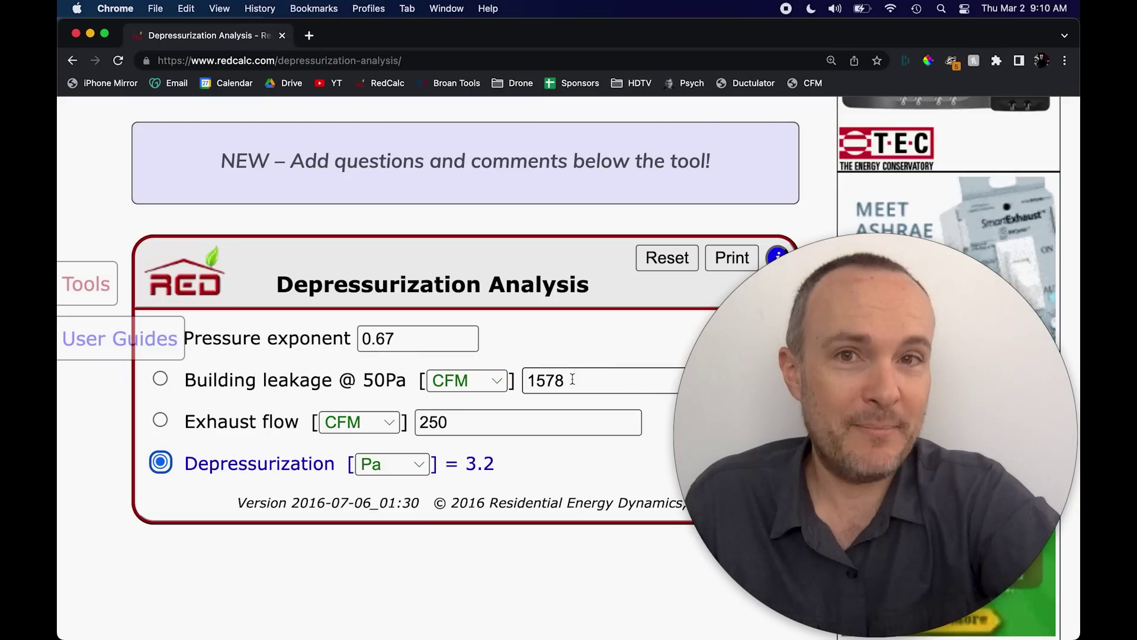
{"action": "double_click", "coordinate": [564, 381]}
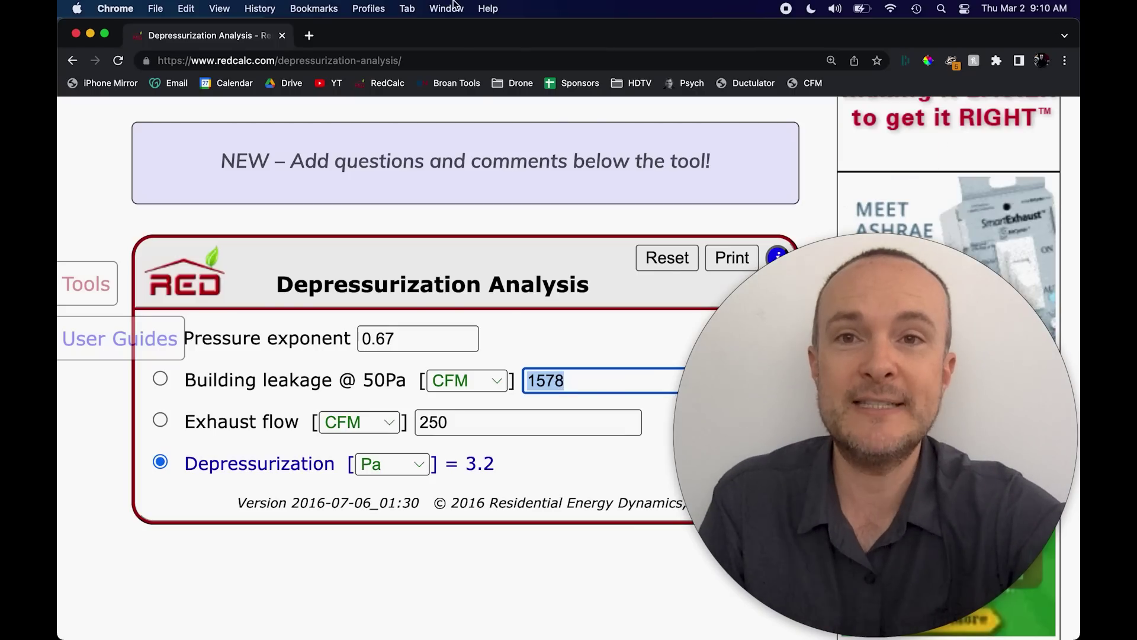
- Divide 1578.735 by 3 and multiply by 2 in Calculator, giving 1052.49
{"action": "key", "text": "super+Tab"}
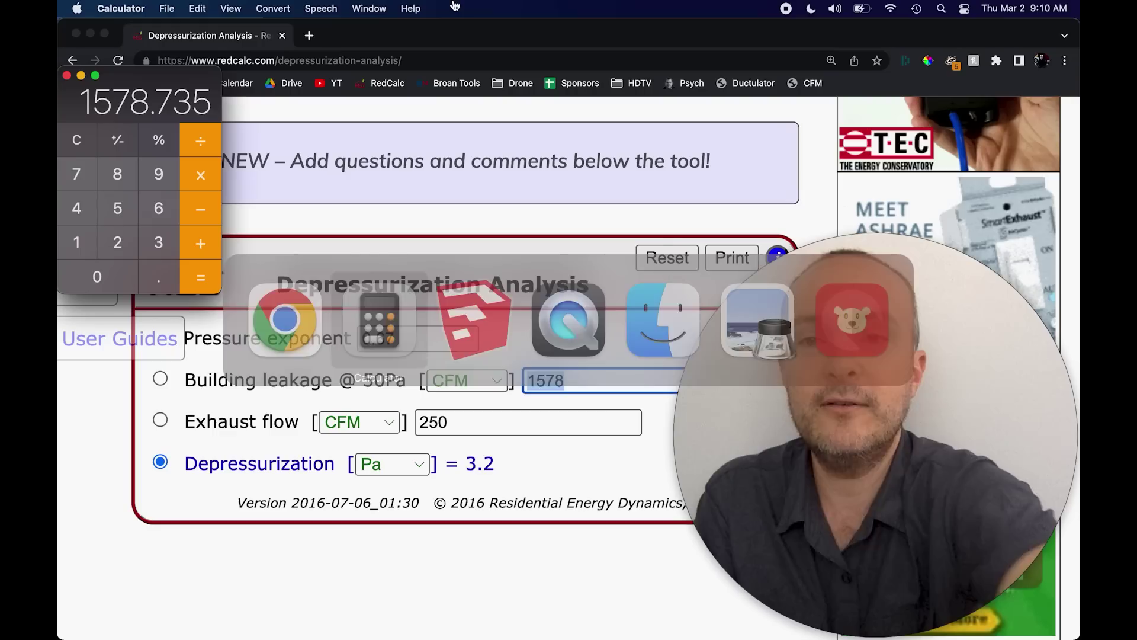
{"action": "left_click", "coordinate": [155, 245]}
{"action": "left_click", "coordinate": [200, 276]}
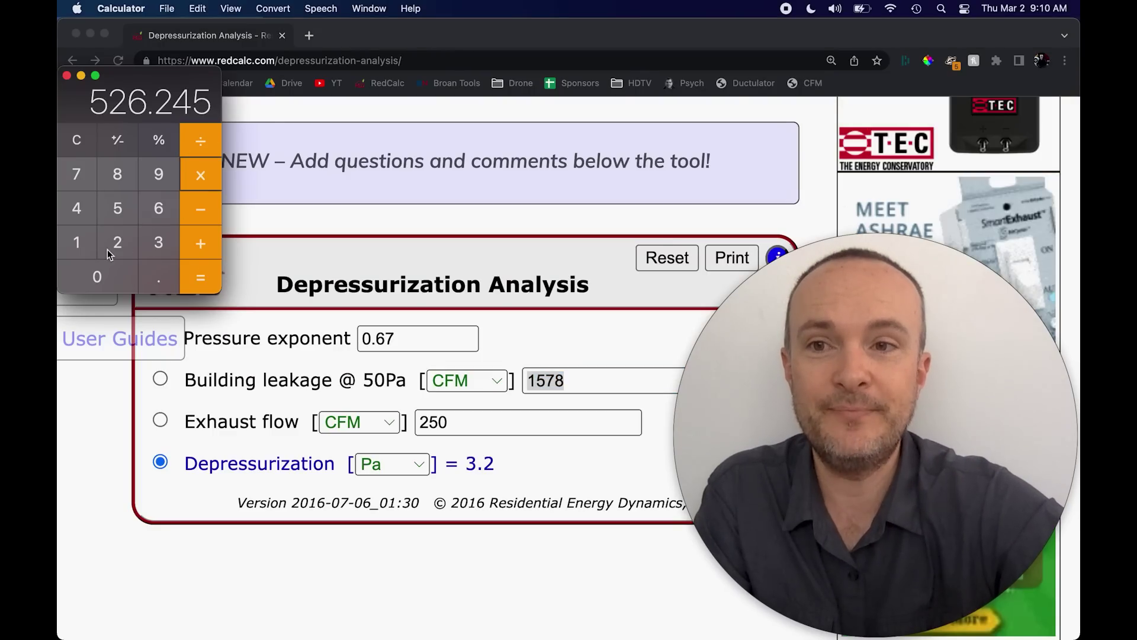
{"action": "left_click", "coordinate": [108, 250]}
{"action": "left_click", "coordinate": [200, 279]}
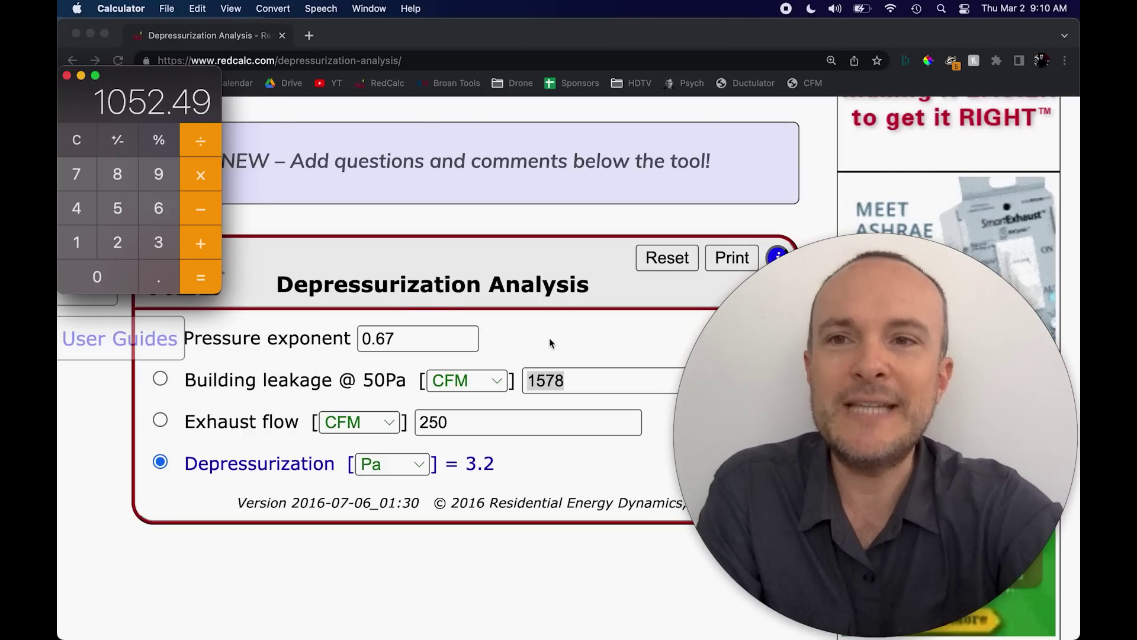
- Set building leakage to 1052 CFM (5.9 Pa at 250 CFM), then exhaust flow 50 CFM for 0.53 Pa
{"action": "left_click", "coordinate": [550, 382]}
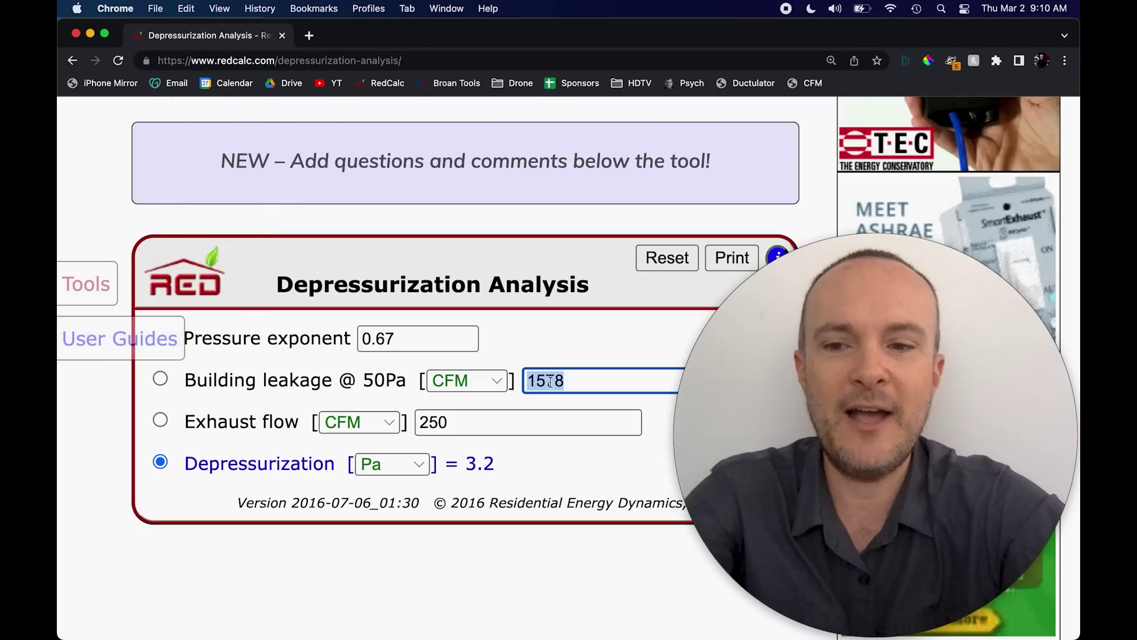
{"action": "type", "text": "10"}
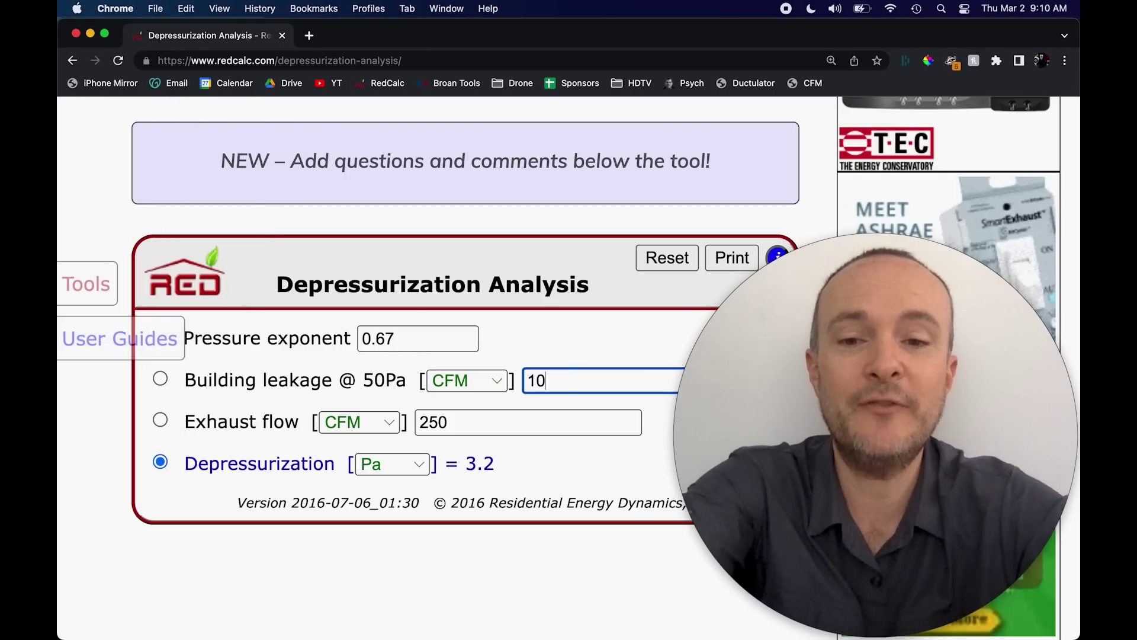
{"action": "type", "text": "52"}
{"action": "key", "text": "Tab"}
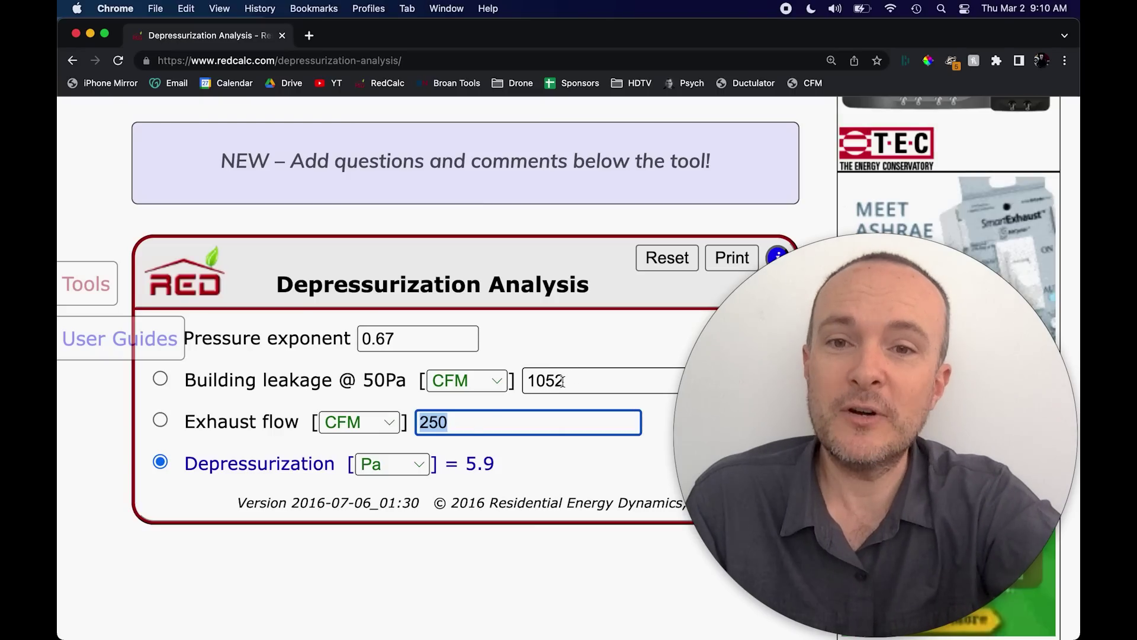
{"action": "type", "text": "50"}
{"action": "key", "text": "Tab"}
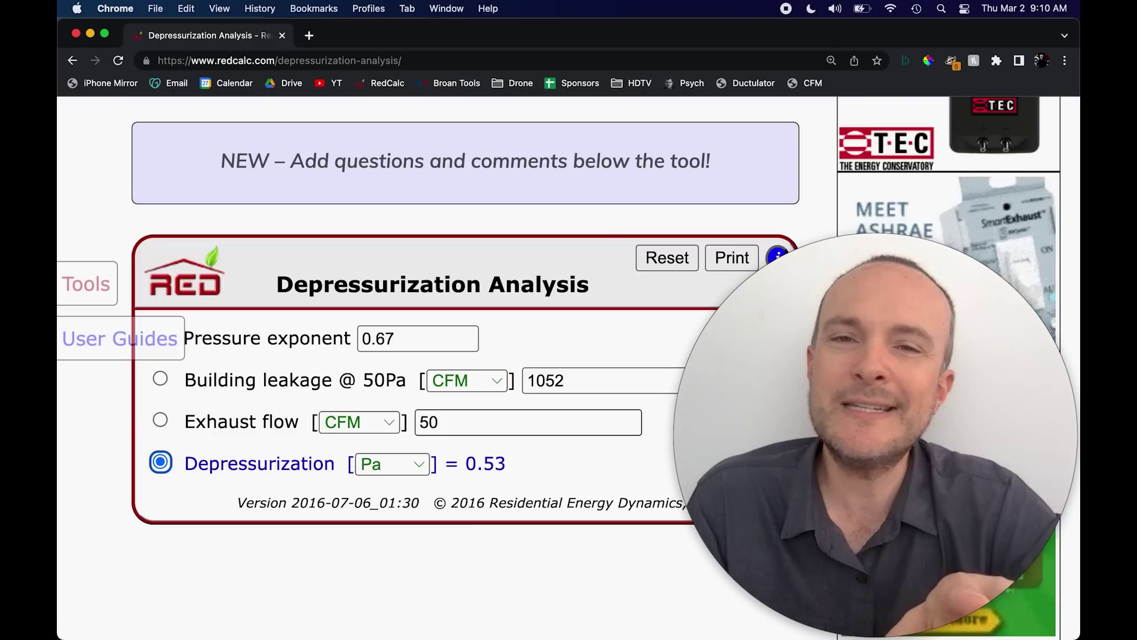
{"action": "double_click", "coordinate": [475, 424]}
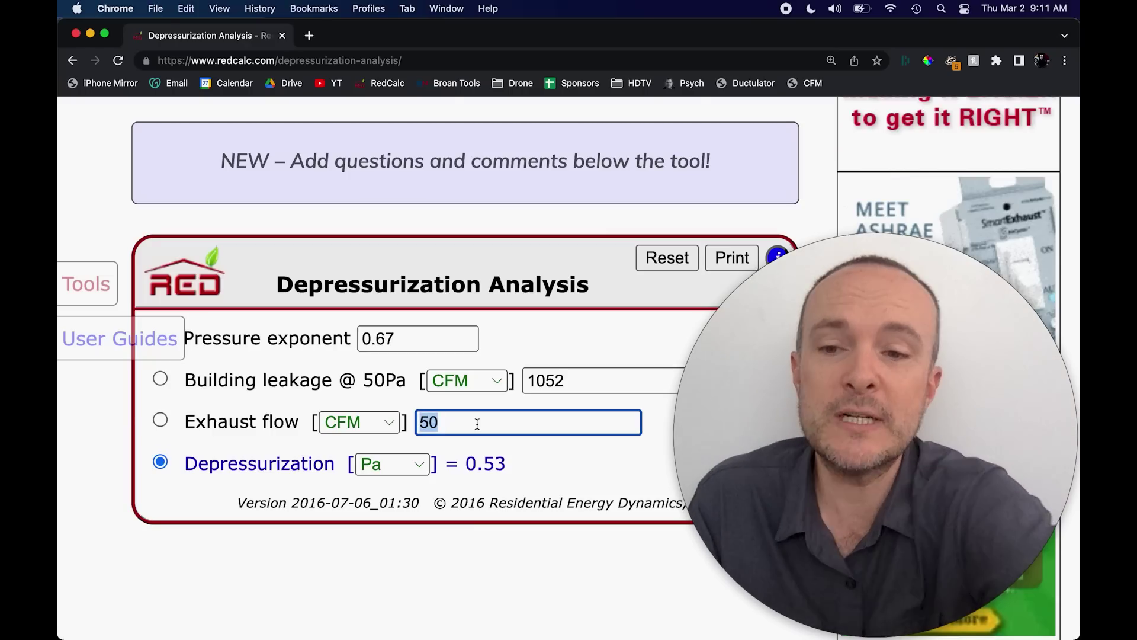
- Try exhaust flows of 10 and 100 CFM, giving 0.048 and 1.49 Pa
{"action": "type", "text": "10"}
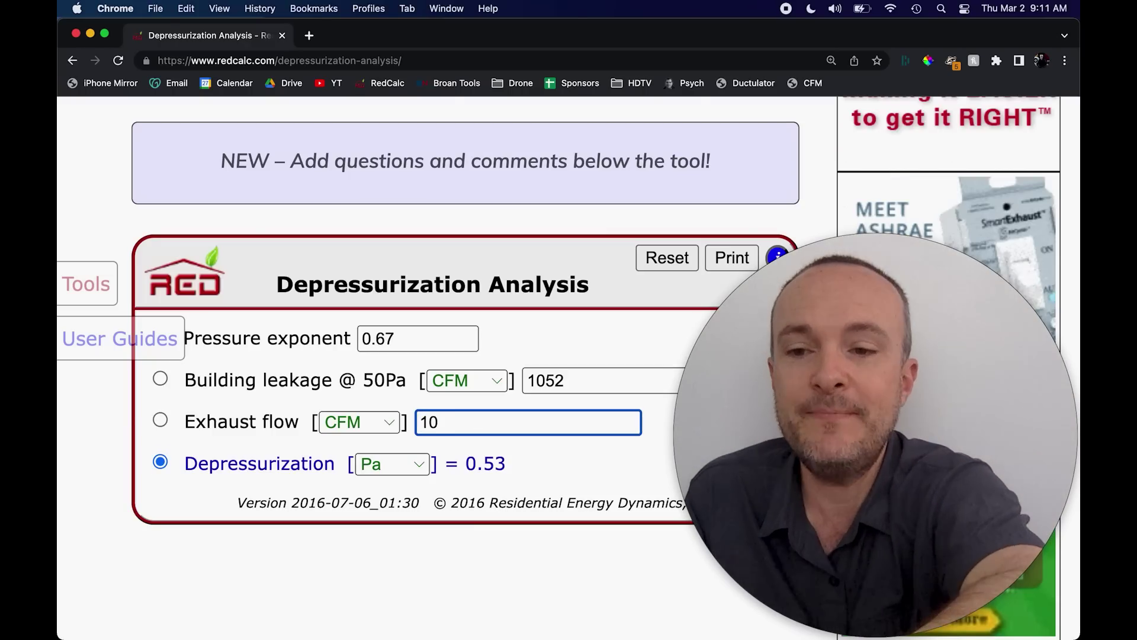
{"action": "key", "text": "Tab"}
{"action": "left_click", "coordinate": [503, 421]}
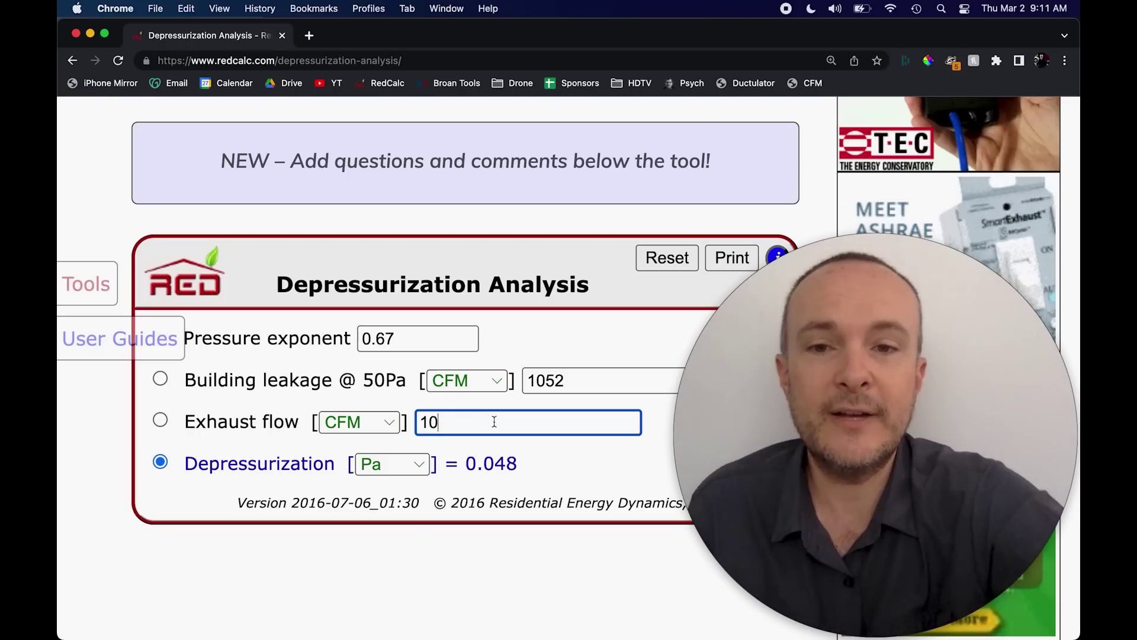
{"action": "type", "text": "0"}
{"action": "key", "text": "Tab"}
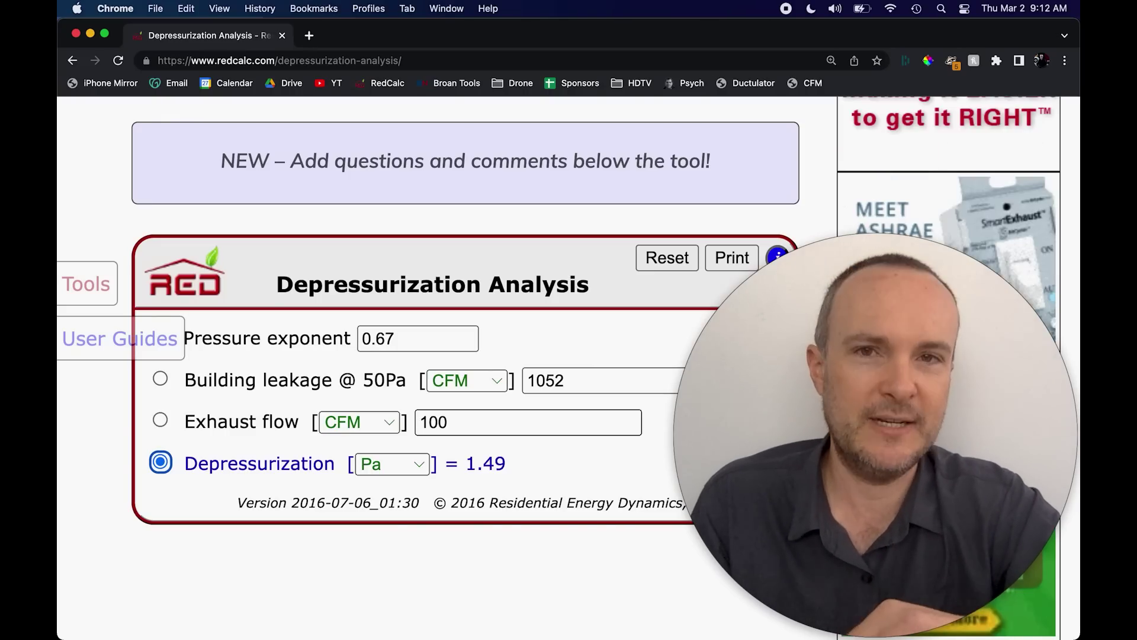
- Change the building leakage from 1052 back to 1578 CFM
{"action": "left_click", "coordinate": [564, 383]}
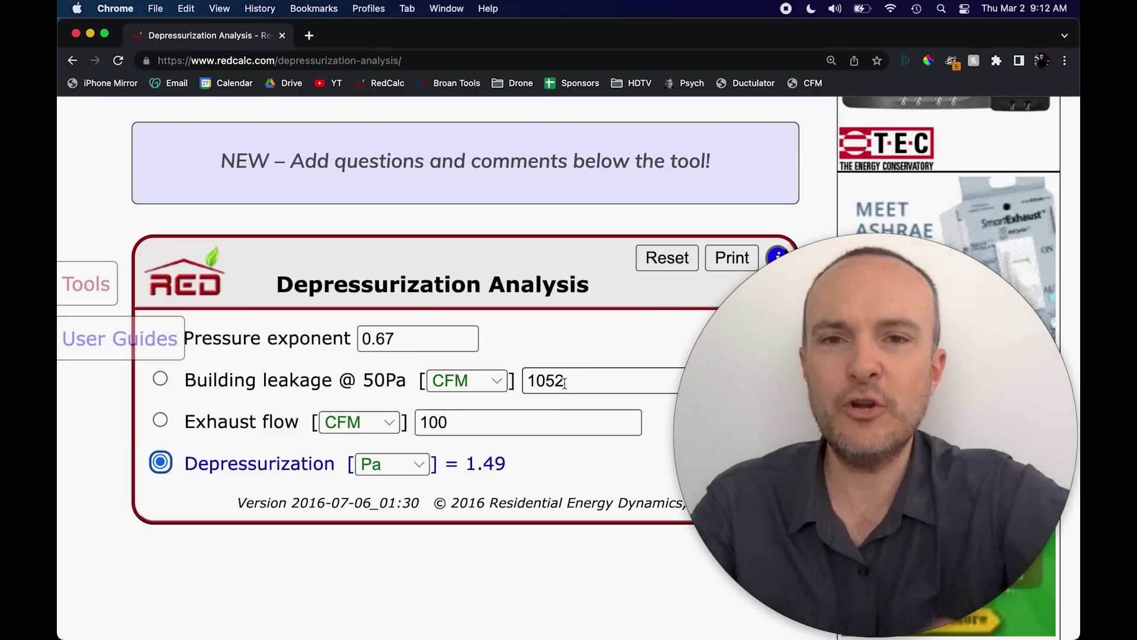
{"action": "double_click", "coordinate": [565, 383]}
{"action": "type", "text": "1578"}
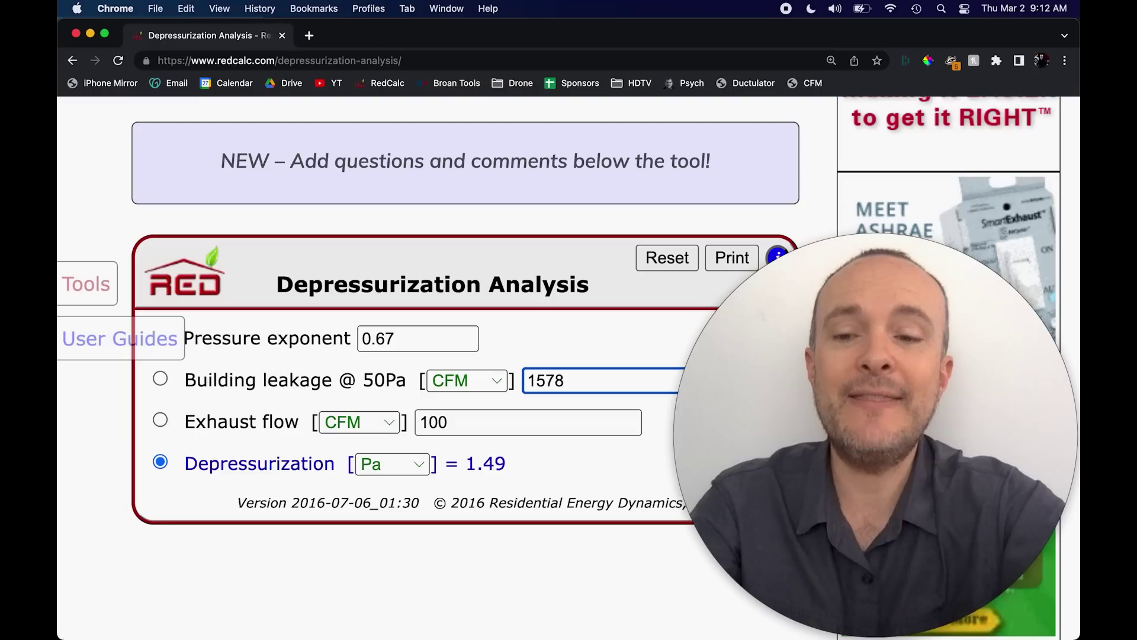
- In Calculator, halve 1052.49 and multiply by 1.5, giving 789.3675
{"action": "key", "text": "super+Tab"}
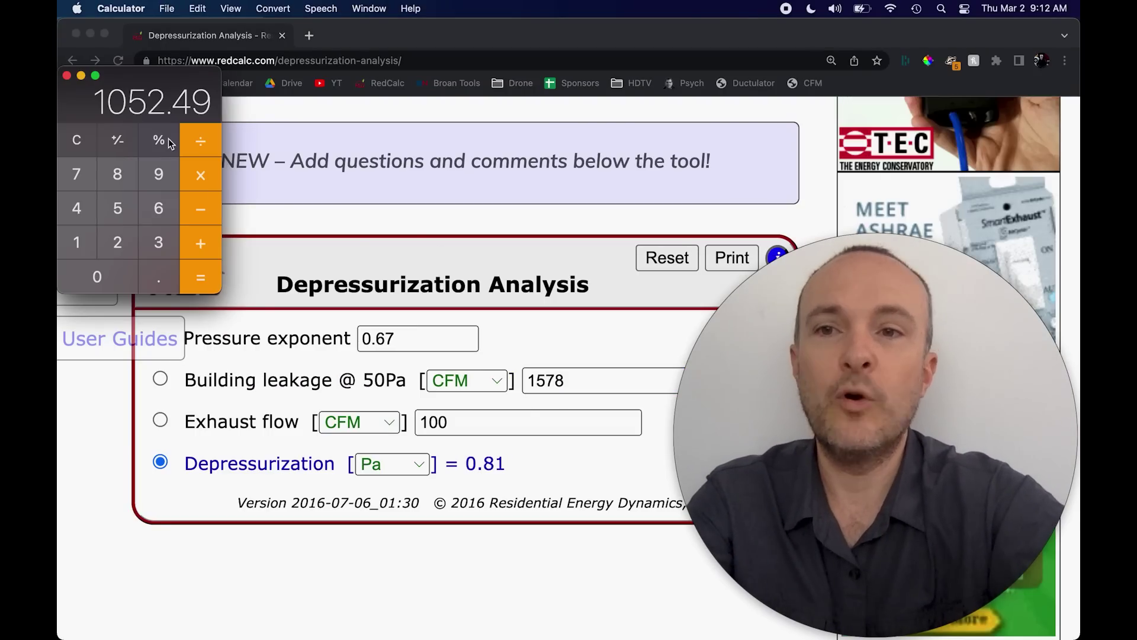
{"action": "left_click", "coordinate": [201, 140]}
{"action": "left_click", "coordinate": [124, 243]}
{"action": "left_click", "coordinate": [201, 276]}
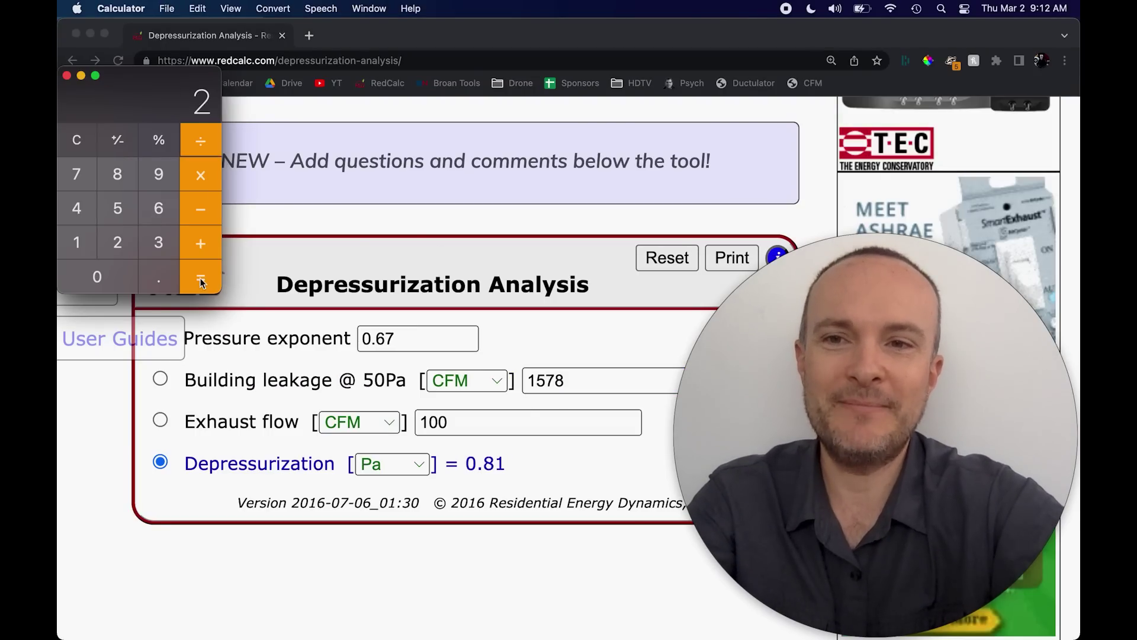
{"action": "left_click", "coordinate": [201, 175]}
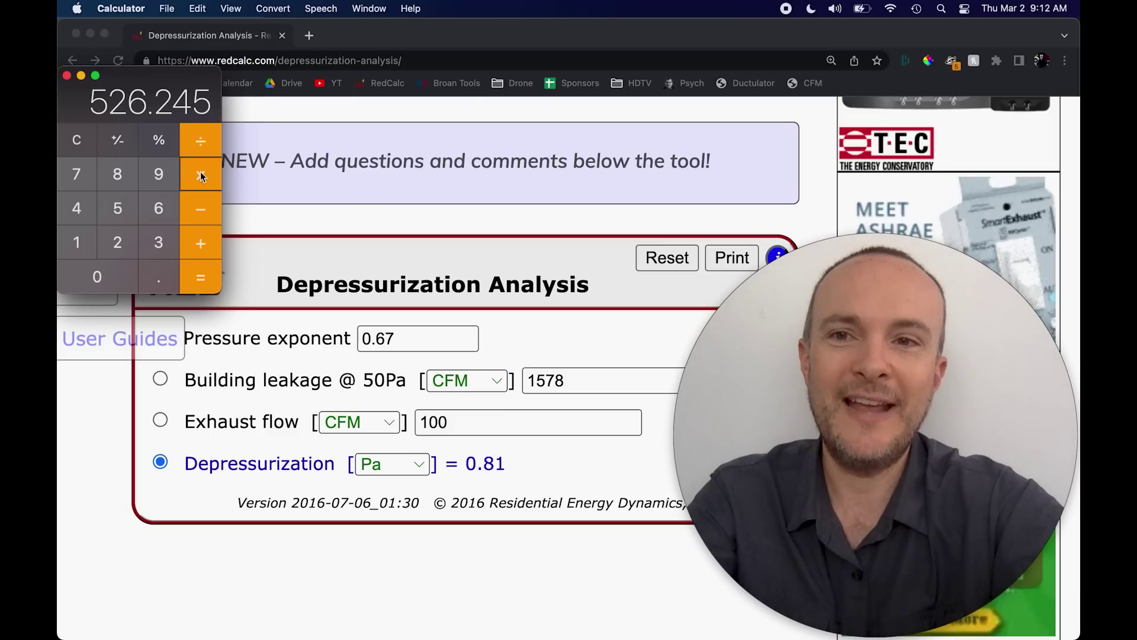
{"action": "left_click", "coordinate": [79, 249]}
{"action": "left_click", "coordinate": [154, 275]}
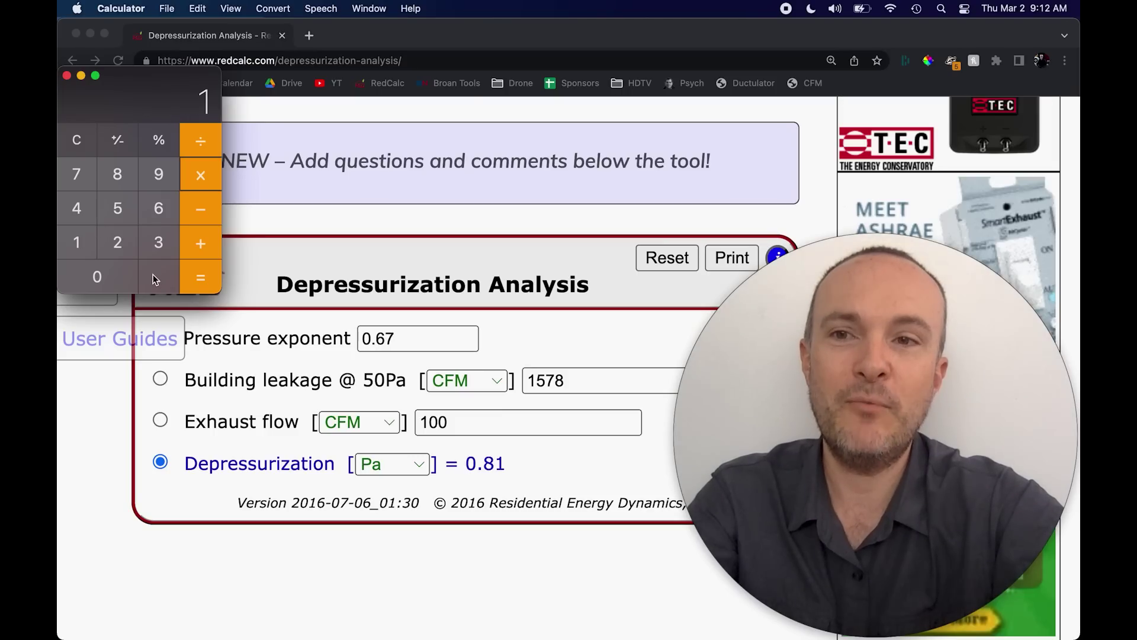
{"action": "left_click", "coordinate": [124, 198]}
{"action": "left_click", "coordinate": [200, 286]}
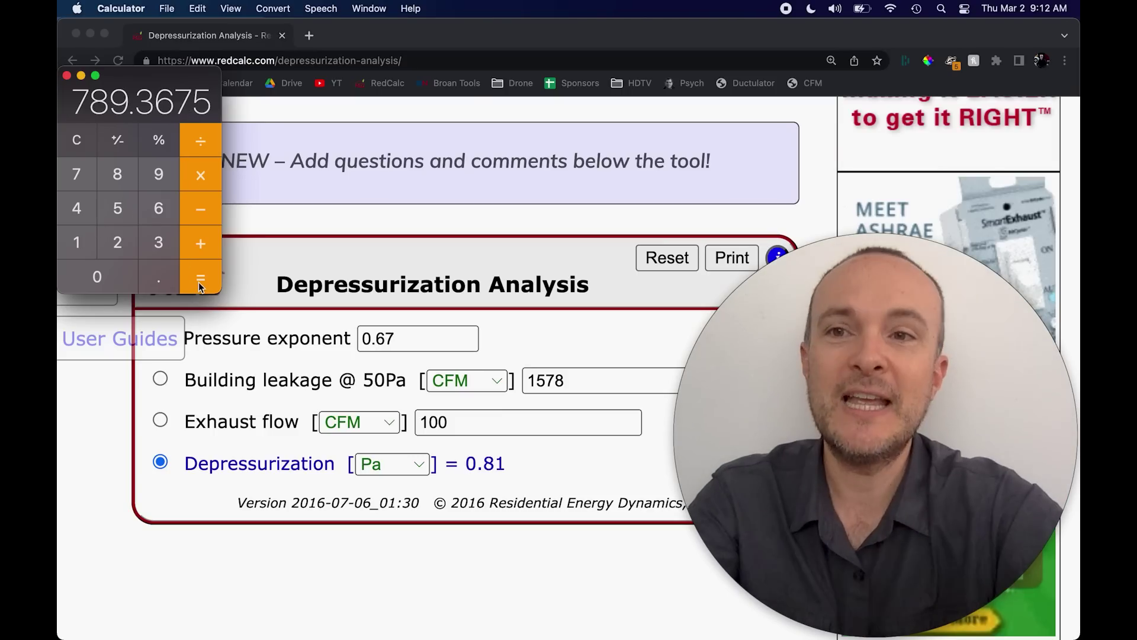
- Back in RedCalc, select the 1578 building leakage value for replacement
{"action": "left_click", "coordinate": [408, 247]}
{"action": "left_click", "coordinate": [551, 380]}
{"action": "double_click", "coordinate": [551, 381]}
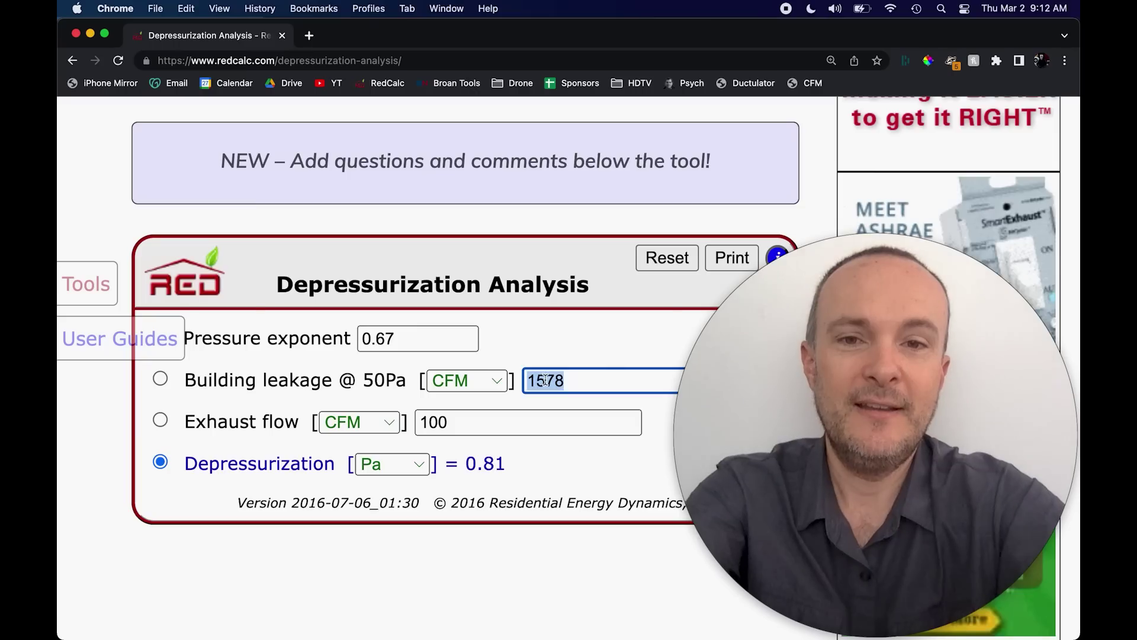
- Enter 789 CFM building leakage with a 50 CFM exhaust flow
{"action": "type", "text": "789"}
{"action": "key", "text": "Tab"}
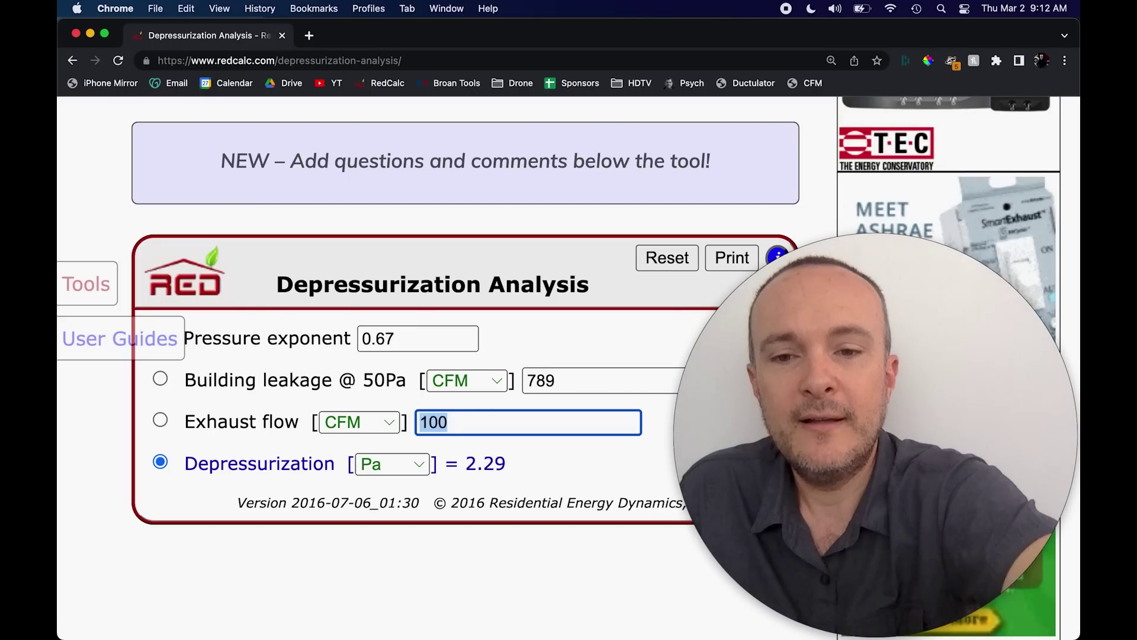
{"action": "type", "text": "50"}
{"action": "key", "text": "Tab"}
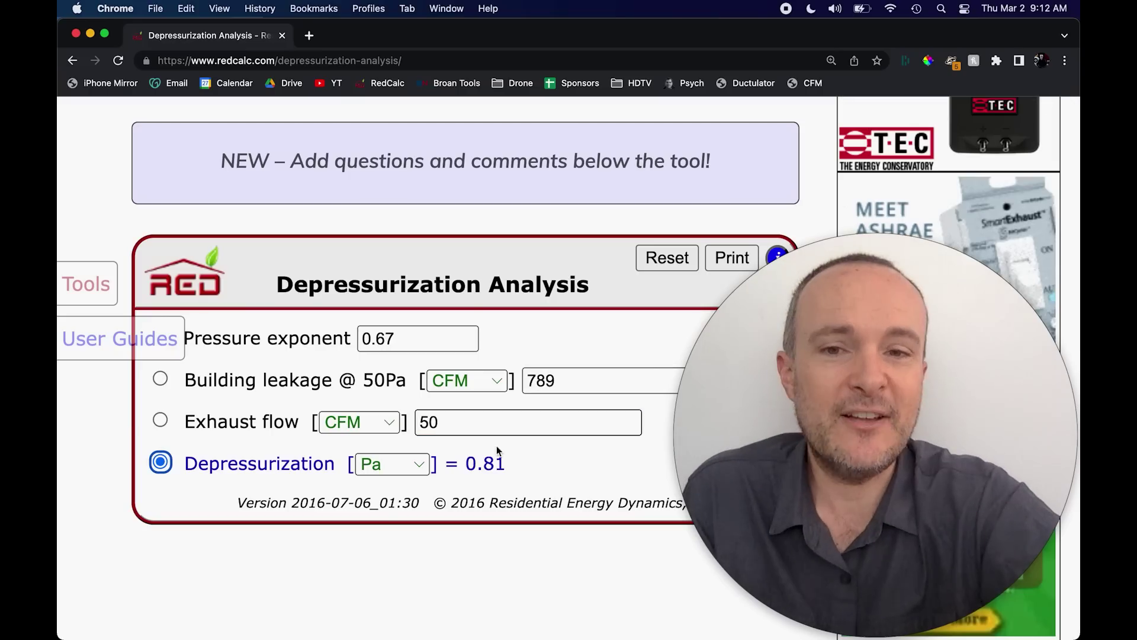
- Raise the exhaust flow to 100 CFM, giving 2.29 Pa depressurization
{"action": "double_click", "coordinate": [446, 422]}
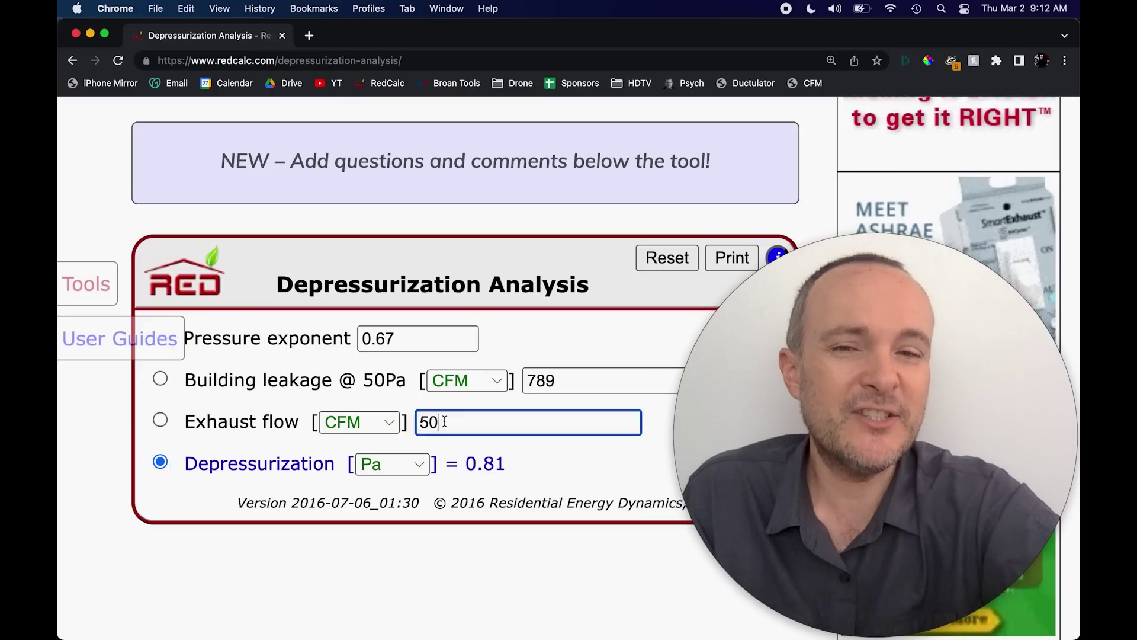
{"action": "type", "text": "100"}
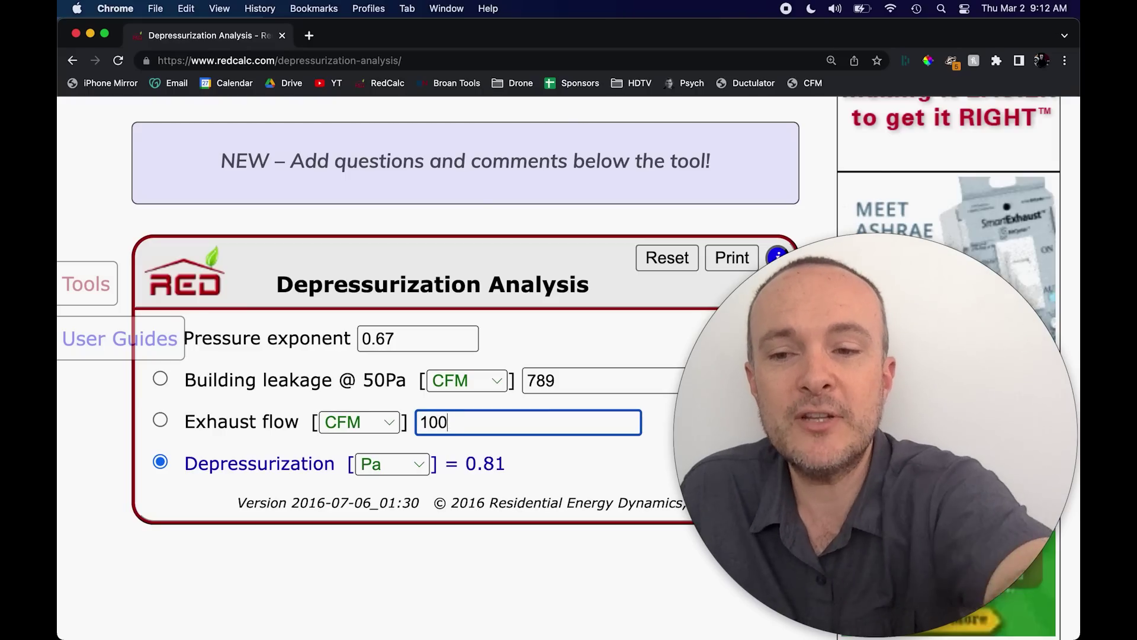
{"action": "key", "text": "Tab"}
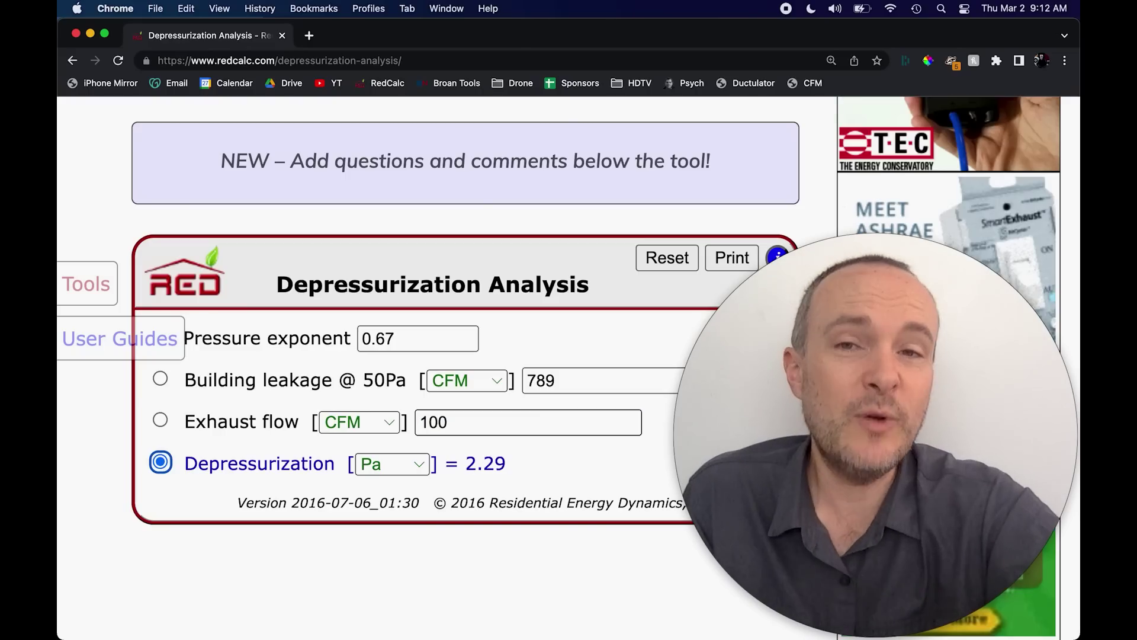
{"action": "double_click", "coordinate": [453, 433]}
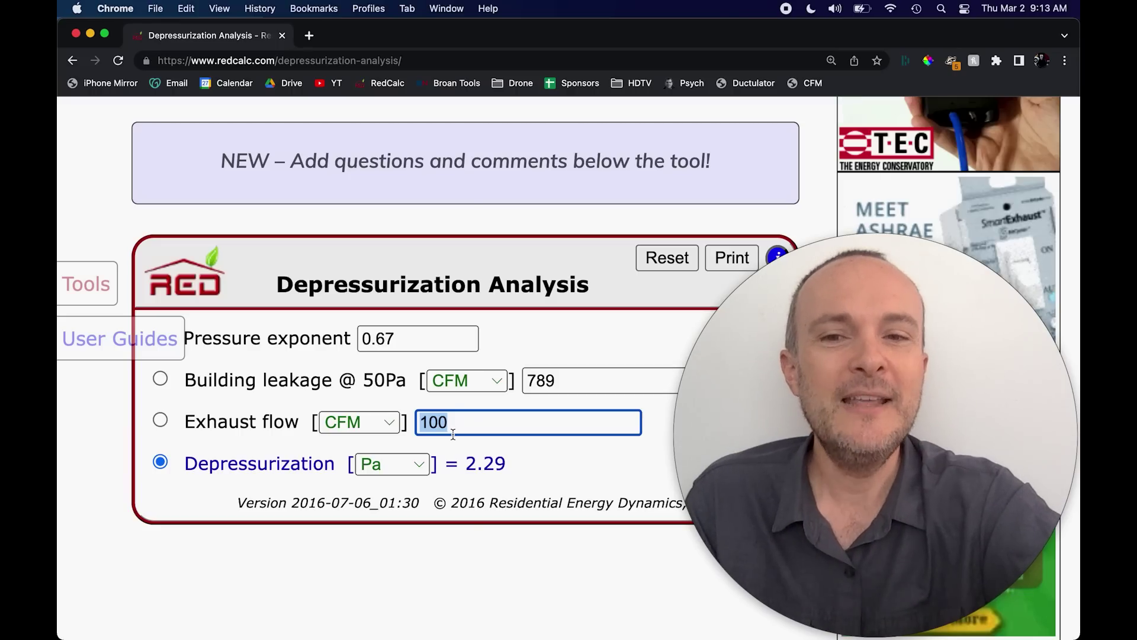
- Enter 250 CFM exhaust flow, raising depressurization to 9 Pa at 789 CFM leakage
{"action": "type", "text": "250"}
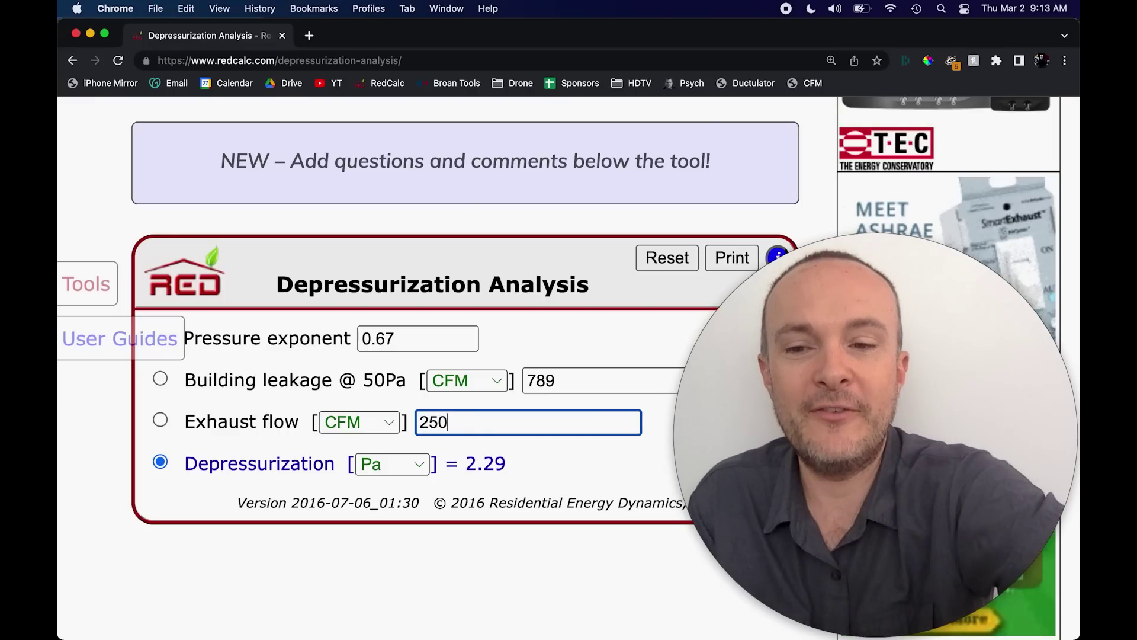
{"action": "key", "text": "Tab"}
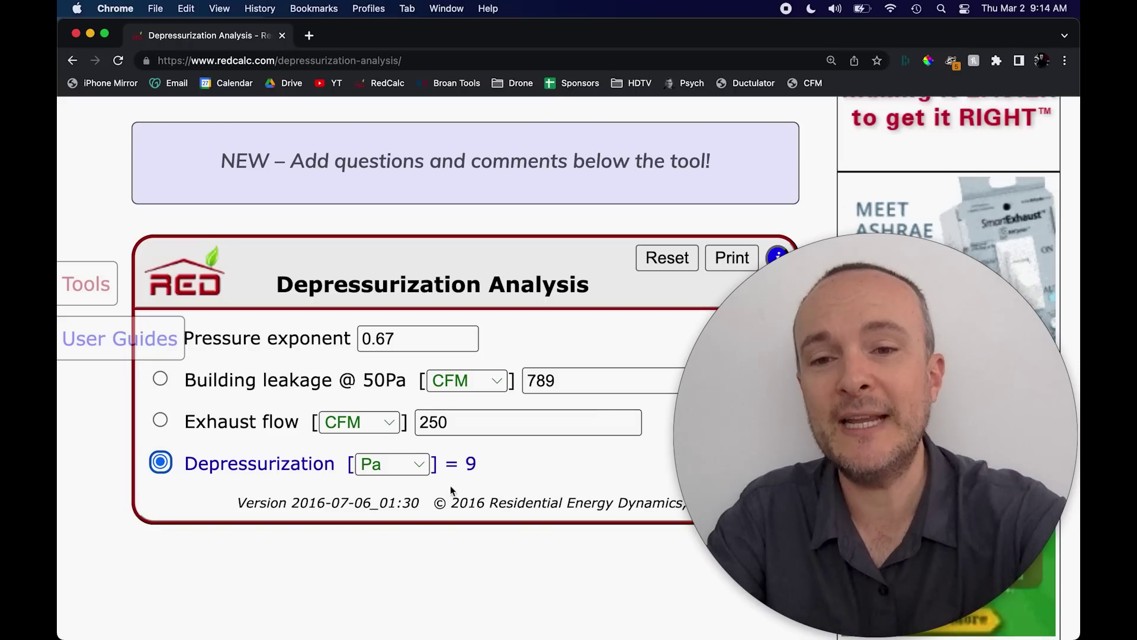
- Back in ERV Borderline.skp, switch to Top view and zoom in on the master bath and bedroom
{"action": "mouse_move", "coordinate": [411, 622]}
{"action": "key", "text": "super+Tab"}
{"action": "key", "text": "super+Tab"}
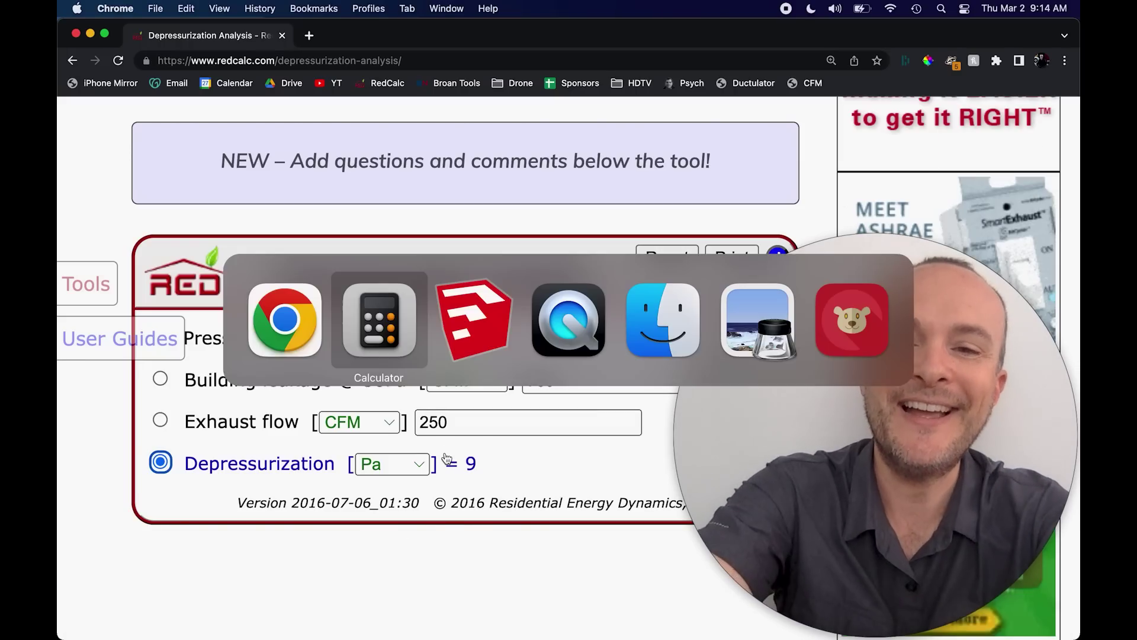
{"action": "scroll", "coordinate": [368, 329], "scroll_direction": "down", "scroll_amount": 5}
{"action": "key", "text": "super+2"}
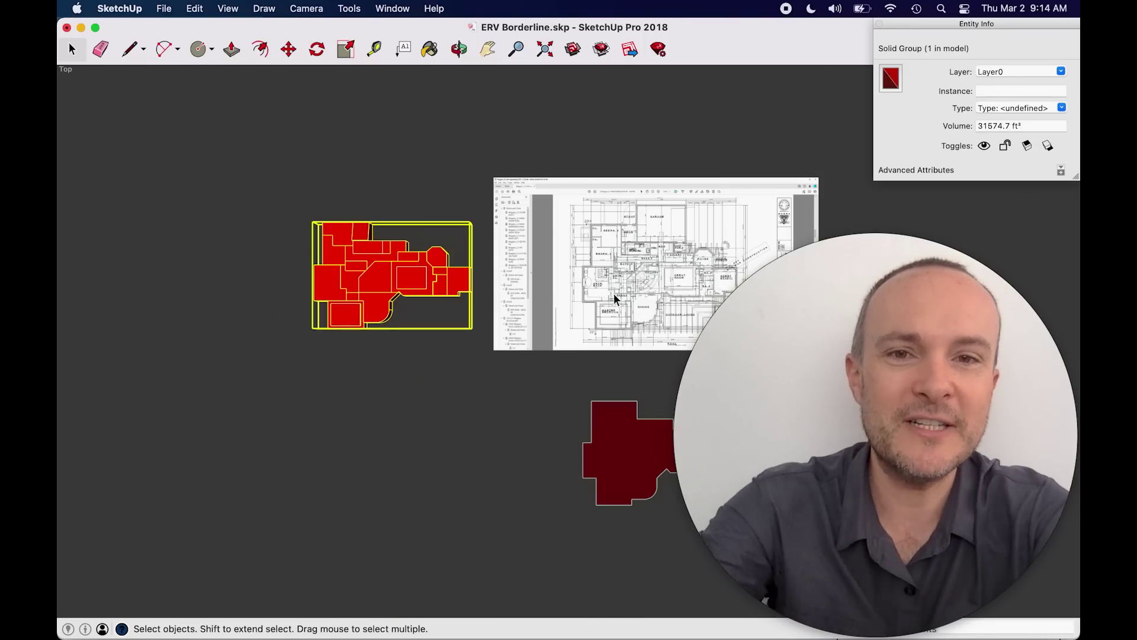
{"action": "scroll", "coordinate": [635, 285], "scroll_direction": "up", "scroll_amount": 3}
{"action": "scroll", "coordinate": [635, 285], "scroll_direction": "up", "scroll_amount": 4}
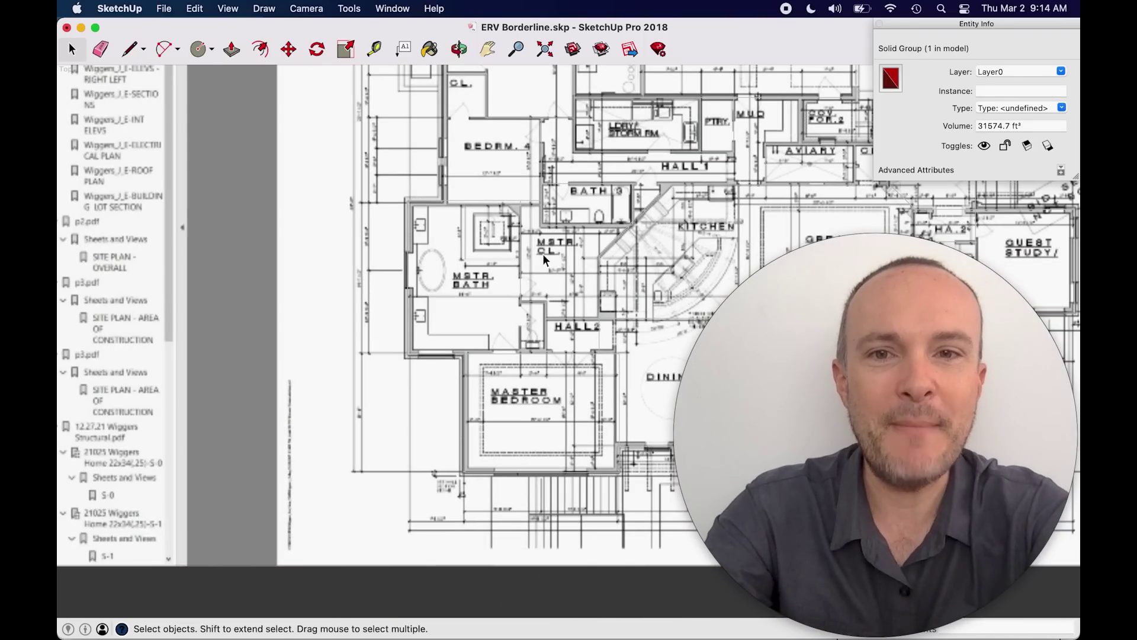
{"action": "scroll", "coordinate": [479, 285], "scroll_direction": "up", "scroll_amount": 3}
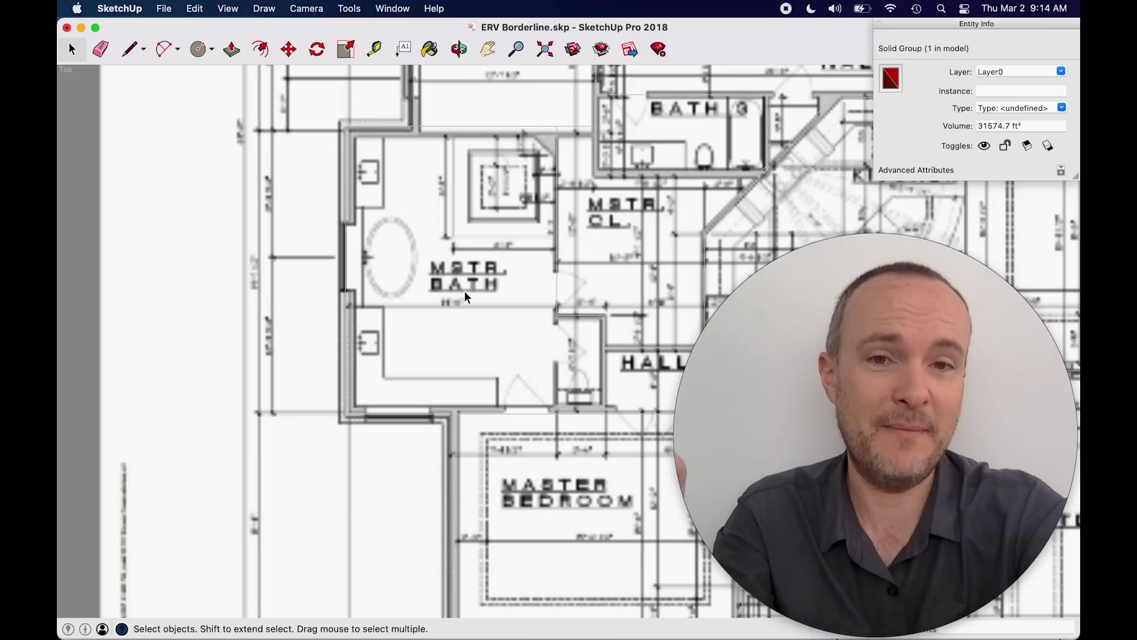
- In RedCalc, change exhaust flow from 250 to 500 CFM and select the 789 CFM leakage value
{"action": "mouse_move", "coordinate": [330, 635]}
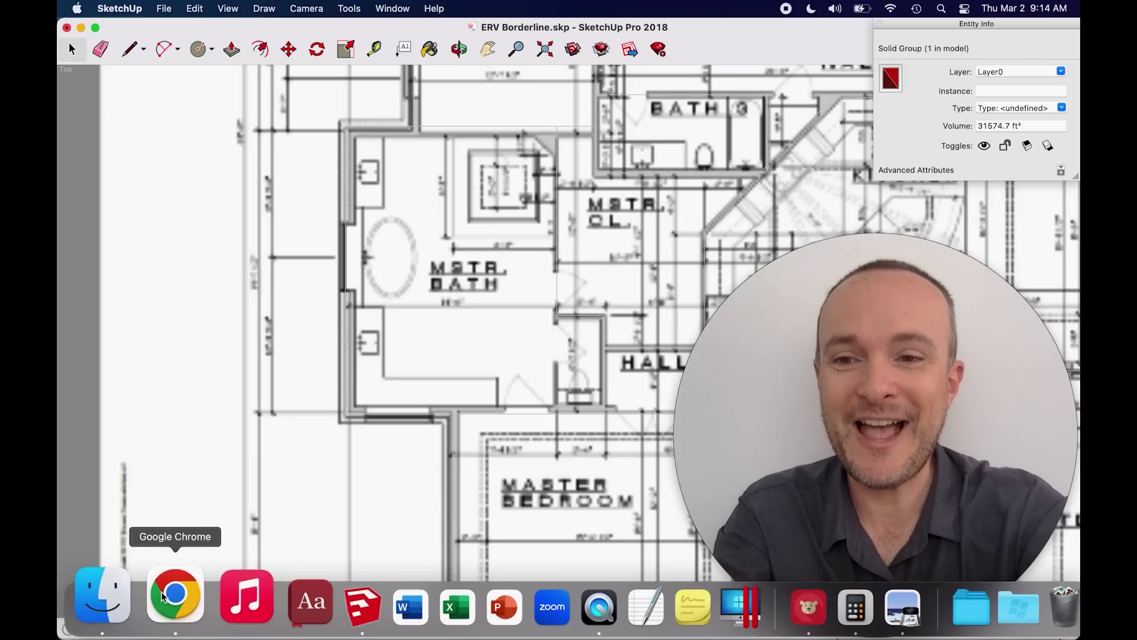
{"action": "left_click", "coordinate": [163, 596]}
{"action": "left_click", "coordinate": [465, 421]}
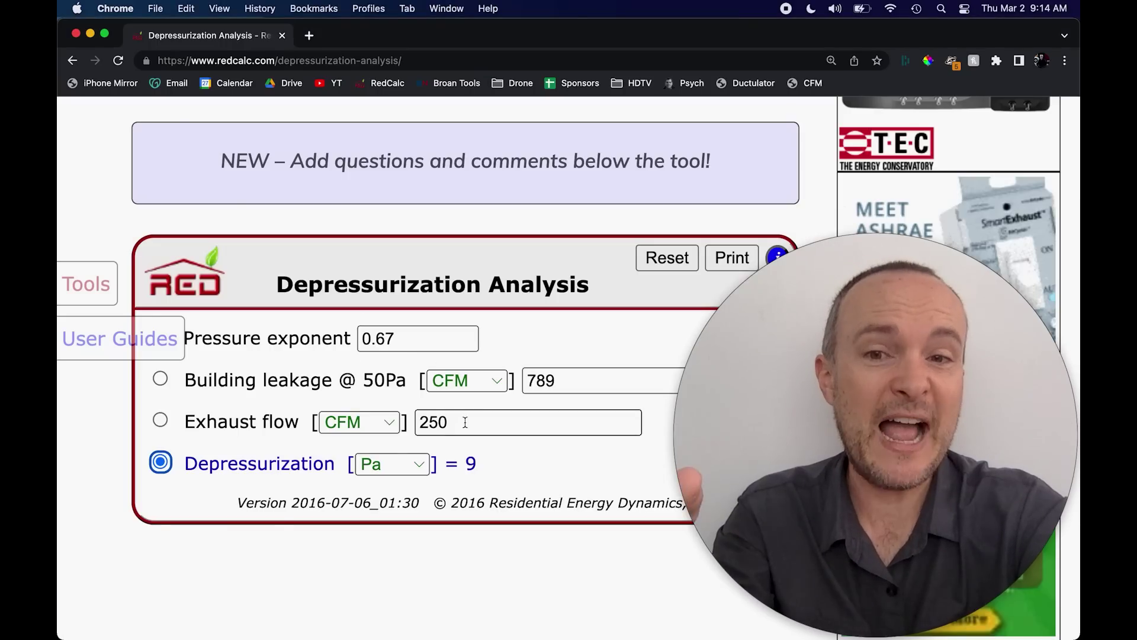
{"action": "double_click", "coordinate": [465, 422]}
{"action": "type", "text": "500"}
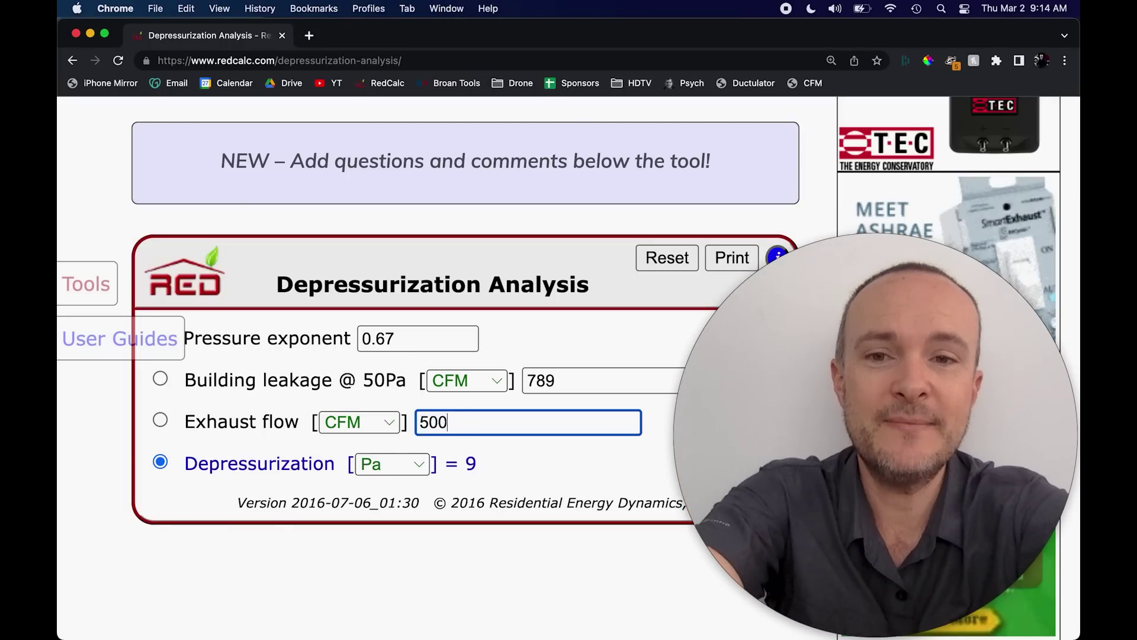
{"action": "key", "text": "Tab"}
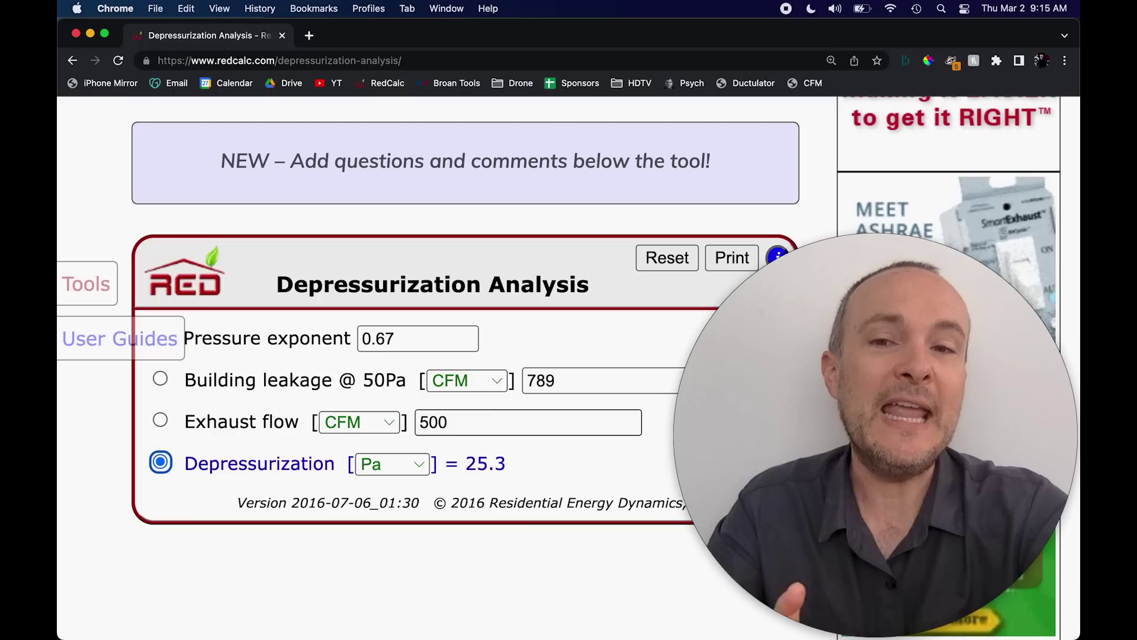
{"action": "double_click", "coordinate": [563, 381]}
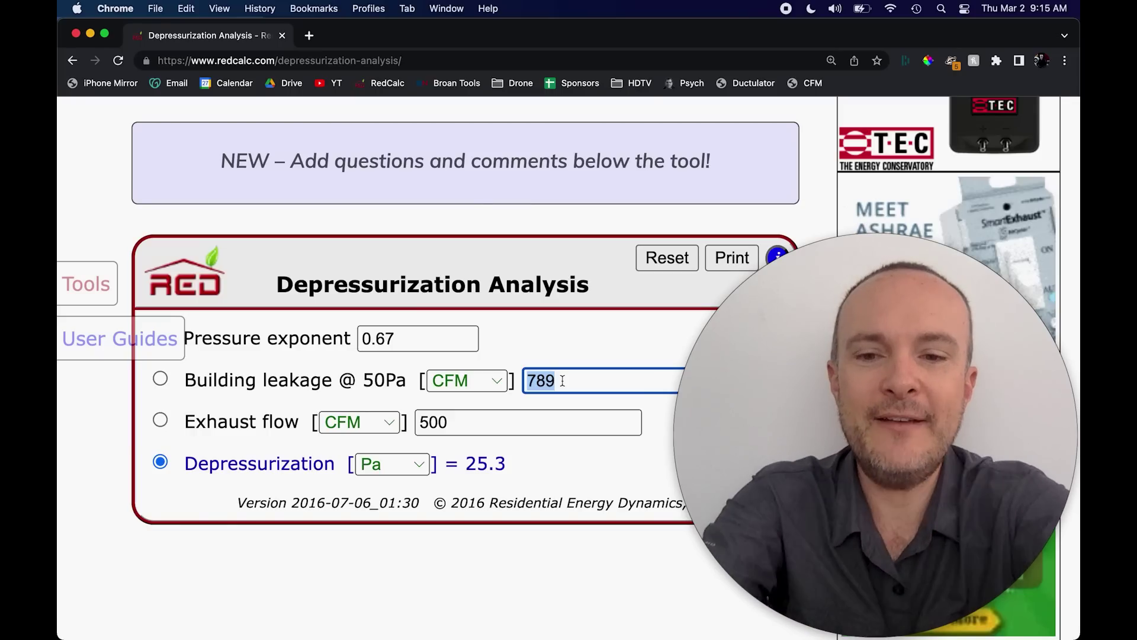
- Enter 526 CFM building leakage and 1500 CFM exhaust flow, recalculating to 239 Pa
{"action": "type", "text": "526"}
{"action": "key", "text": "Tab"}
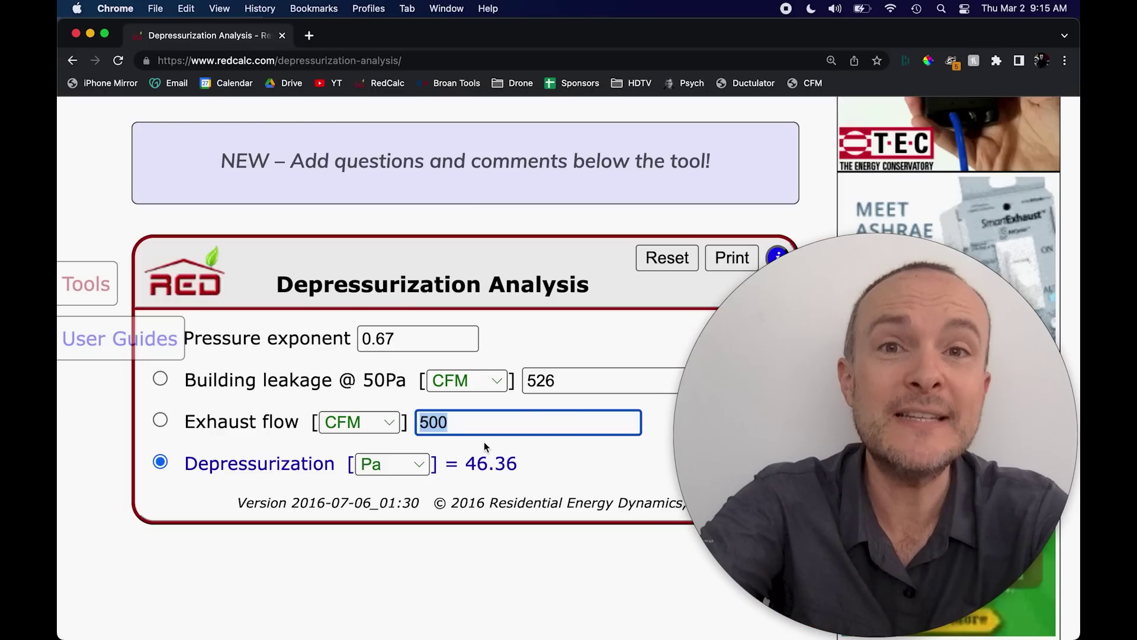
{"action": "type", "text": "1500"}
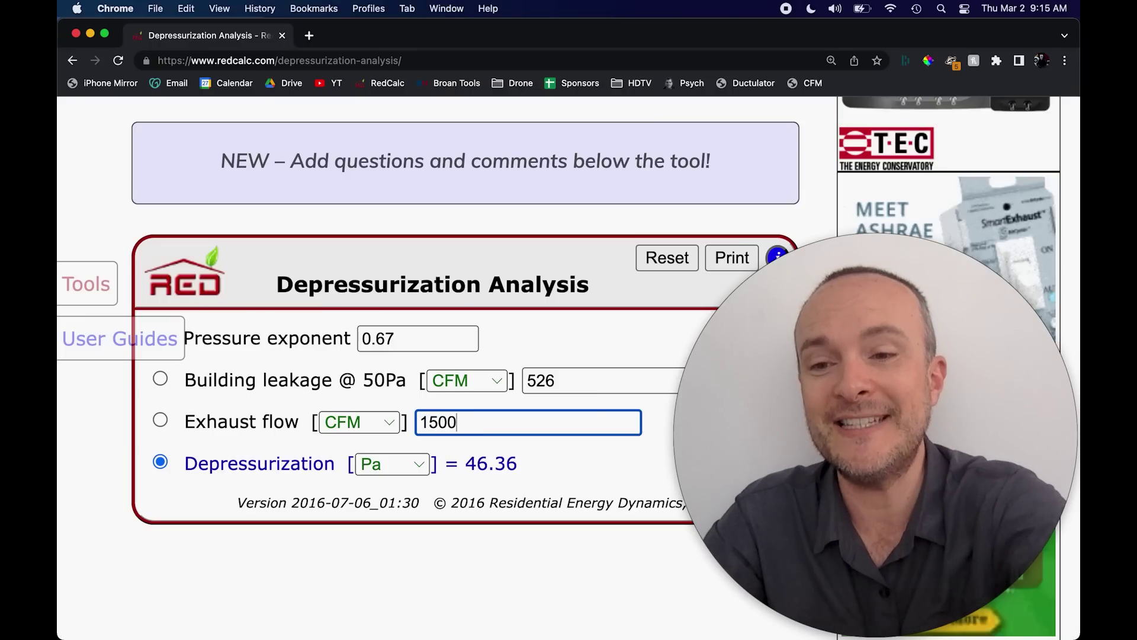
{"action": "key", "text": "Tab"}
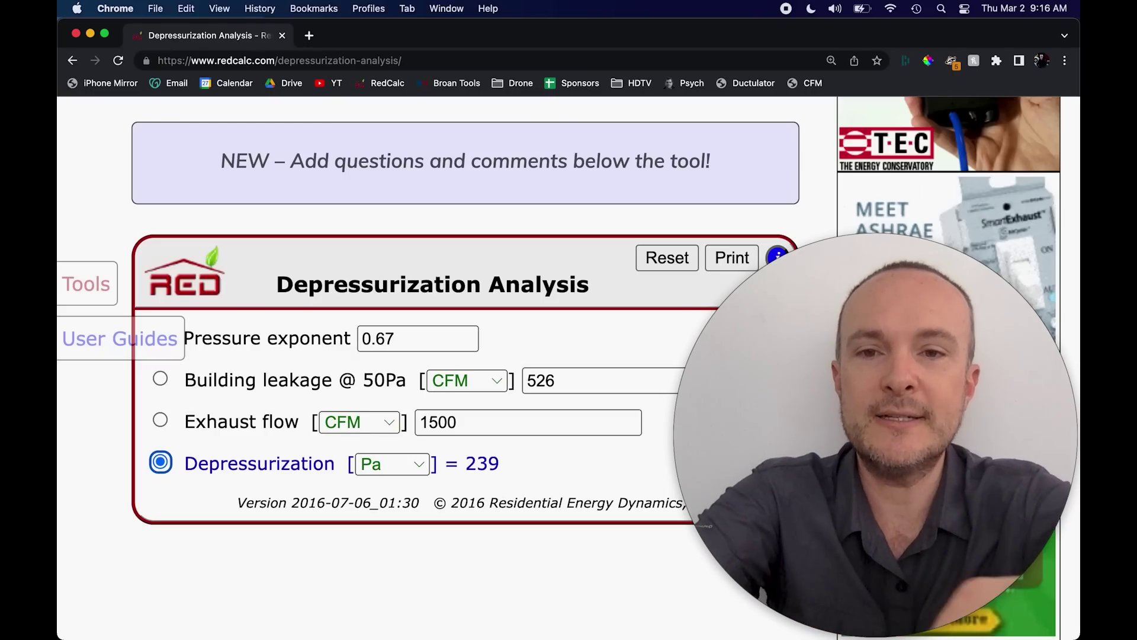
- Trim the exhaust flow from 1500 to 150 CFM, dropping depressurization to 7.7 Pa
{"action": "scroll", "coordinate": [605, 464], "scroll_direction": "up", "scroll_amount": 3}
{"action": "scroll", "coordinate": [605, 464], "scroll_direction": "down", "scroll_amount": 3}
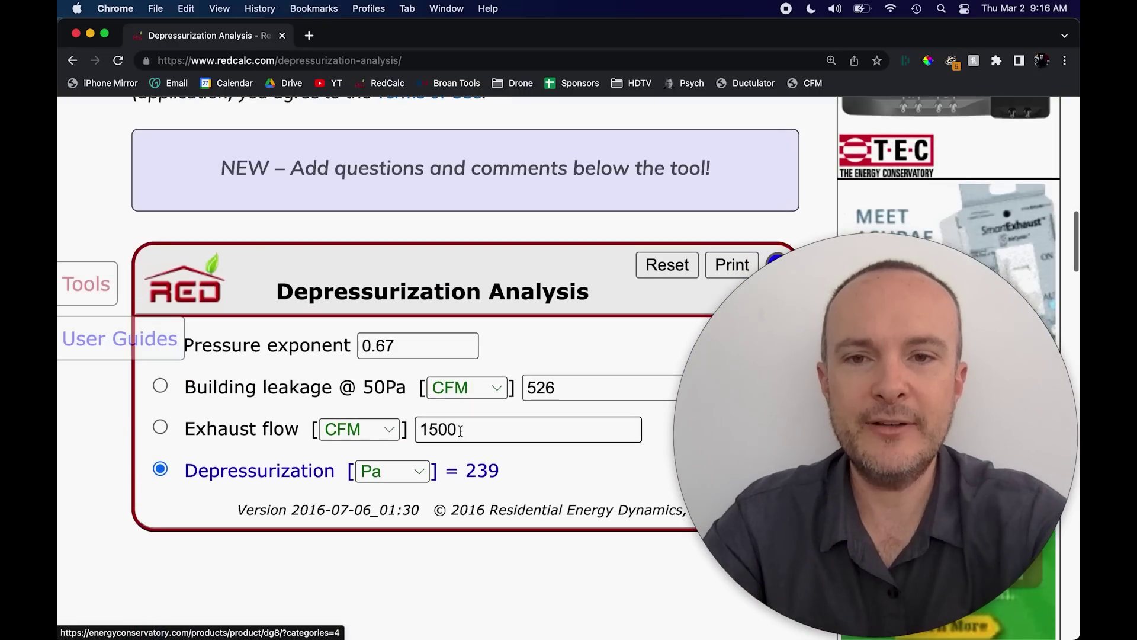
{"action": "double_click", "coordinate": [460, 430]}
{"action": "key", "text": "Right"}
{"action": "key", "text": "BackSpace"}
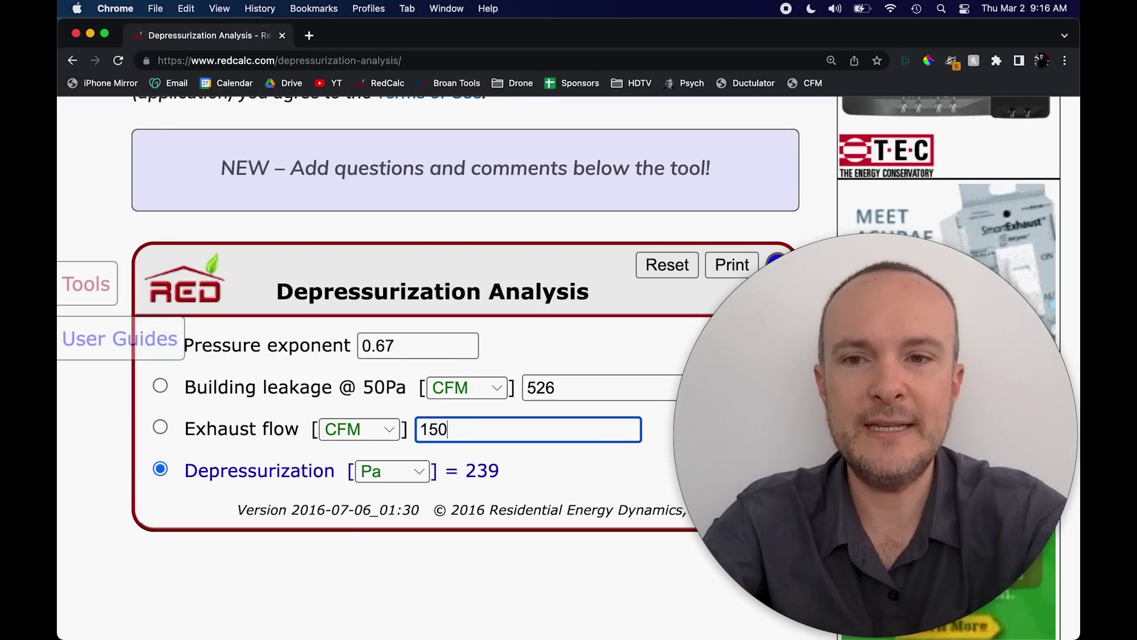
{"action": "key", "text": "Tab"}
{"action": "scroll", "coordinate": [566, 450], "scroll_direction": "down", "scroll_amount": 2}
{"action": "scroll", "coordinate": [565, 451], "scroll_direction": "down", "scroll_amount": 1}
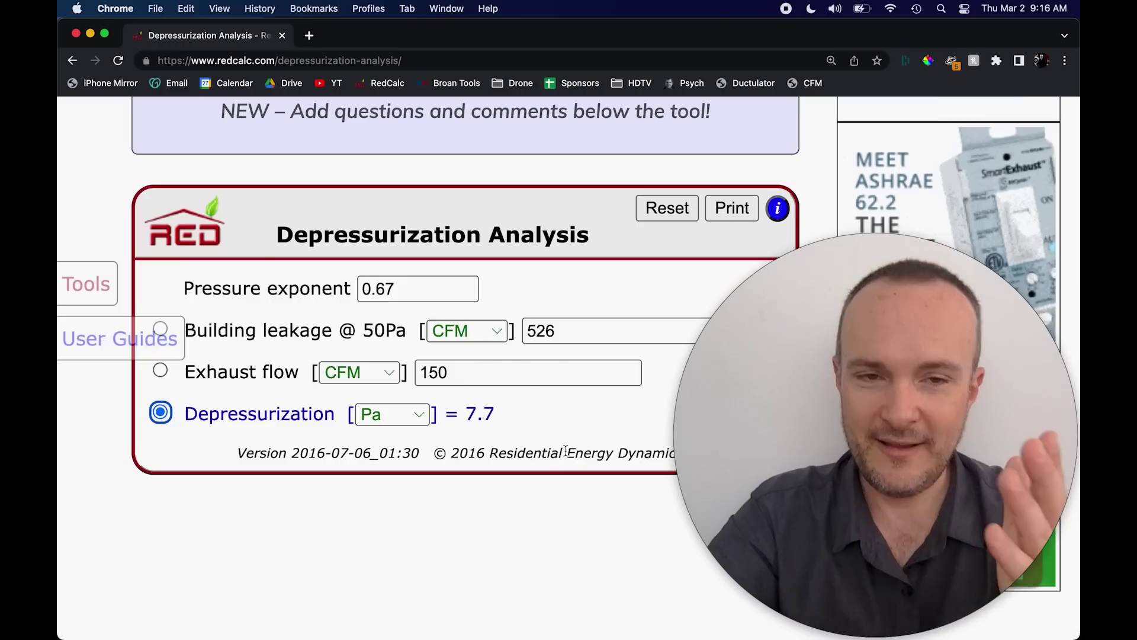